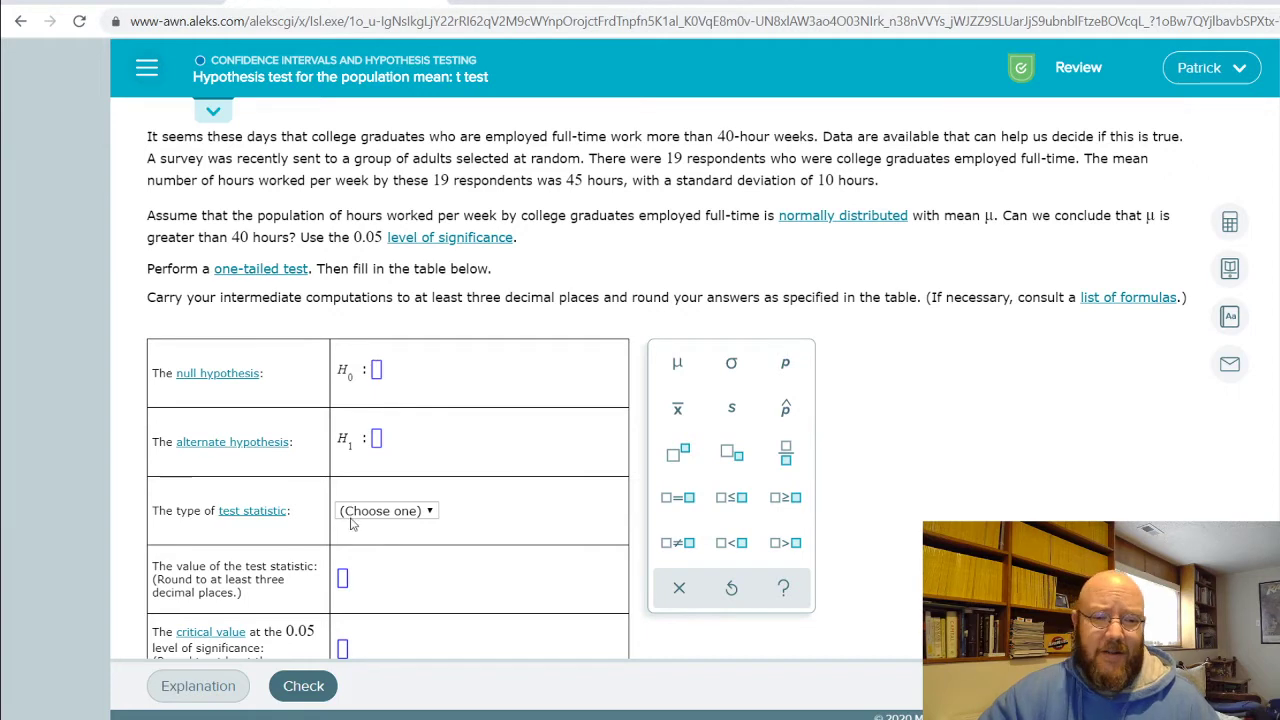
Step: Enter the alternate hypothesis as μ > 40, based on the claim of more than 40 work hours per week
scroll(529, 486, "down", 2)
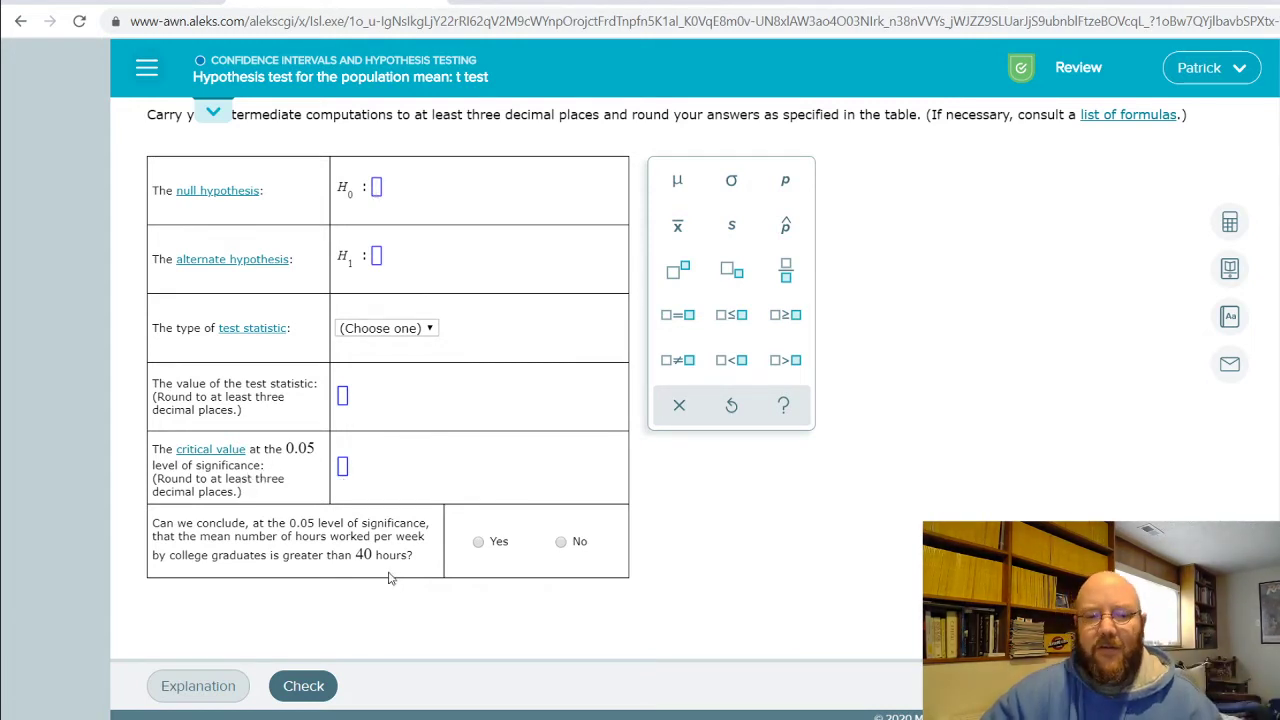
scroll(689, 538, "up", 1)
scroll(689, 538, "up", 2)
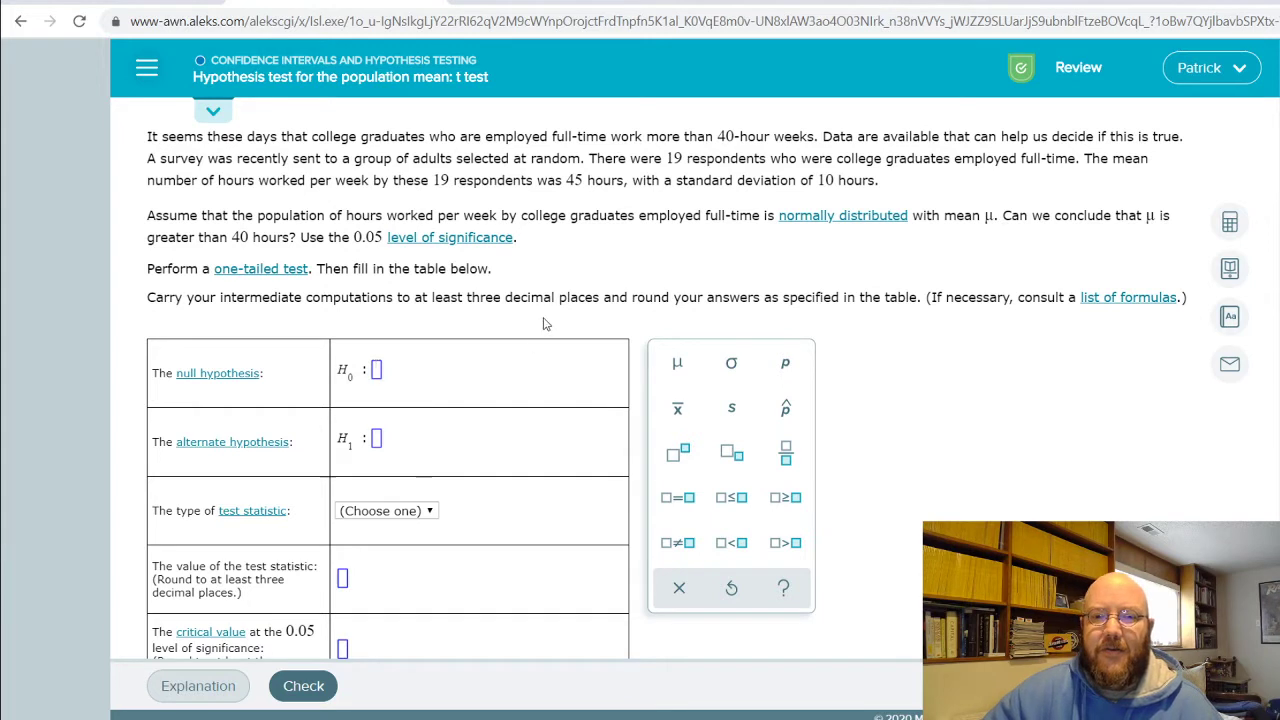
left_click_drag(247, 136, 786, 141)
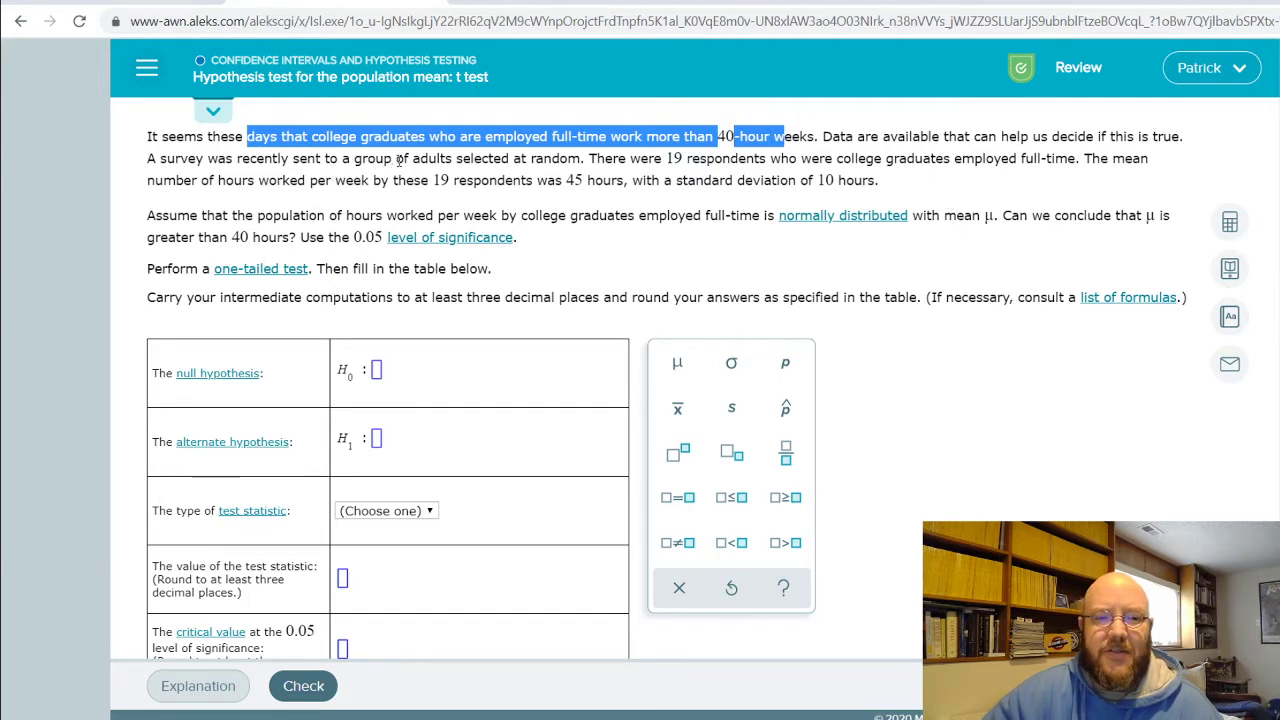
left_click_drag(456, 158, 568, 160)
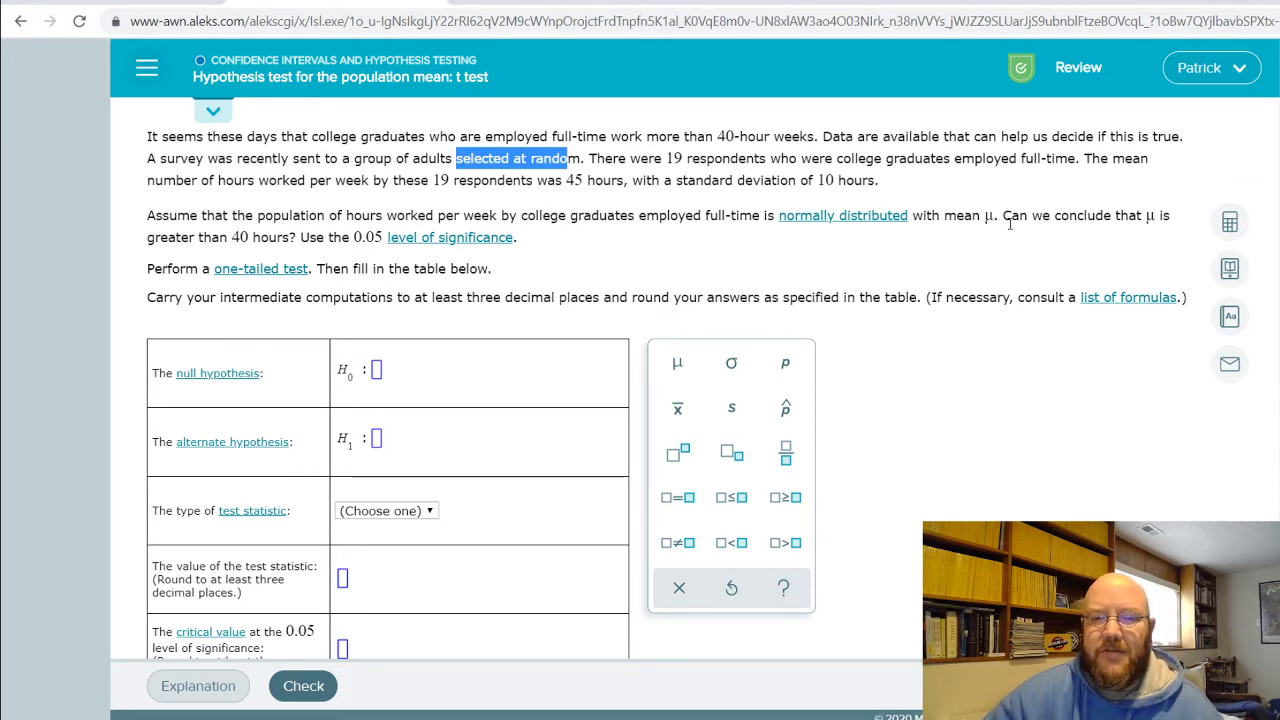
left_click_drag(198, 237, 283, 238)
left_click(394, 436)
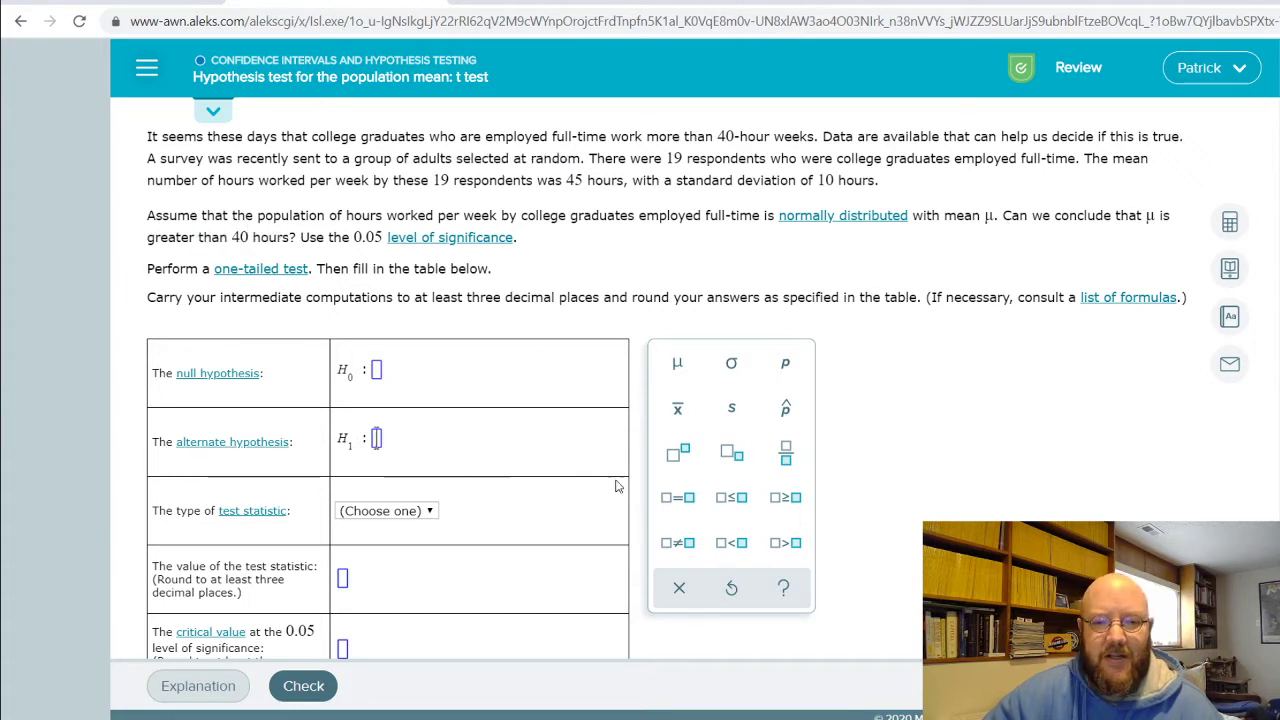
left_click(688, 370)
left_click(776, 544)
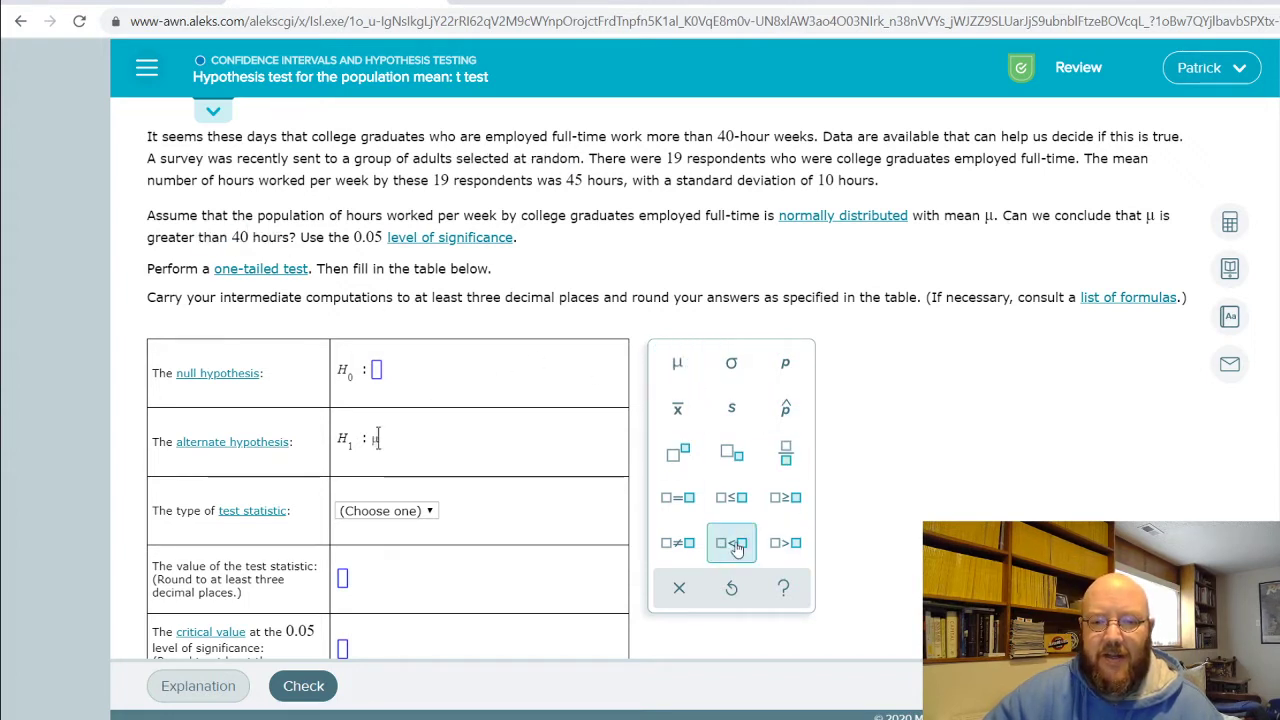
type("40")
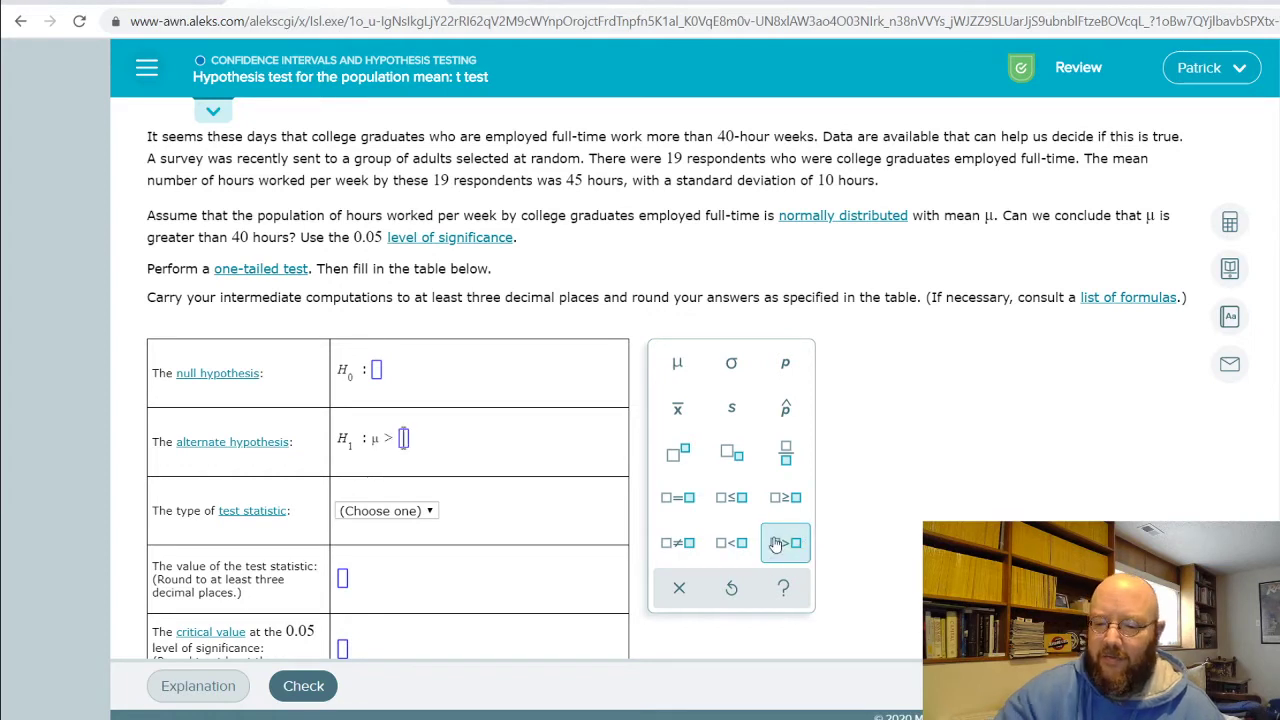
Step: Enter the null hypothesis as μ ≤ 40
left_click(376, 371)
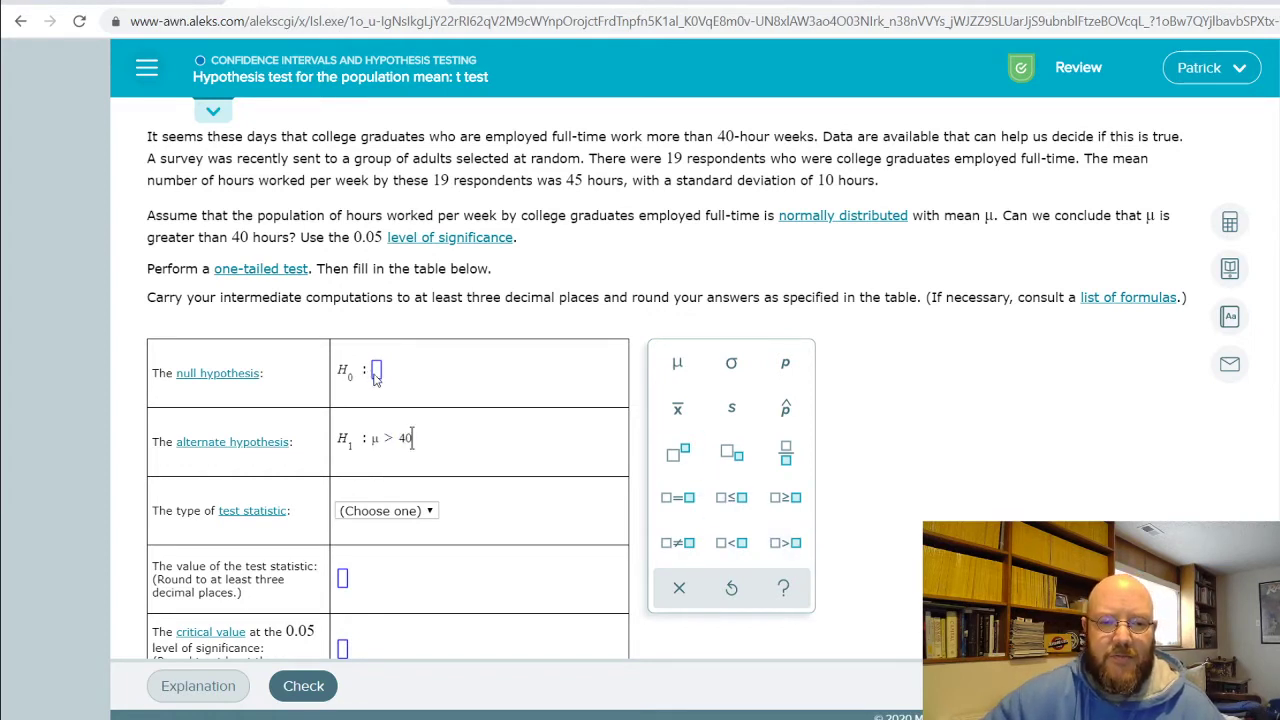
left_click(679, 367)
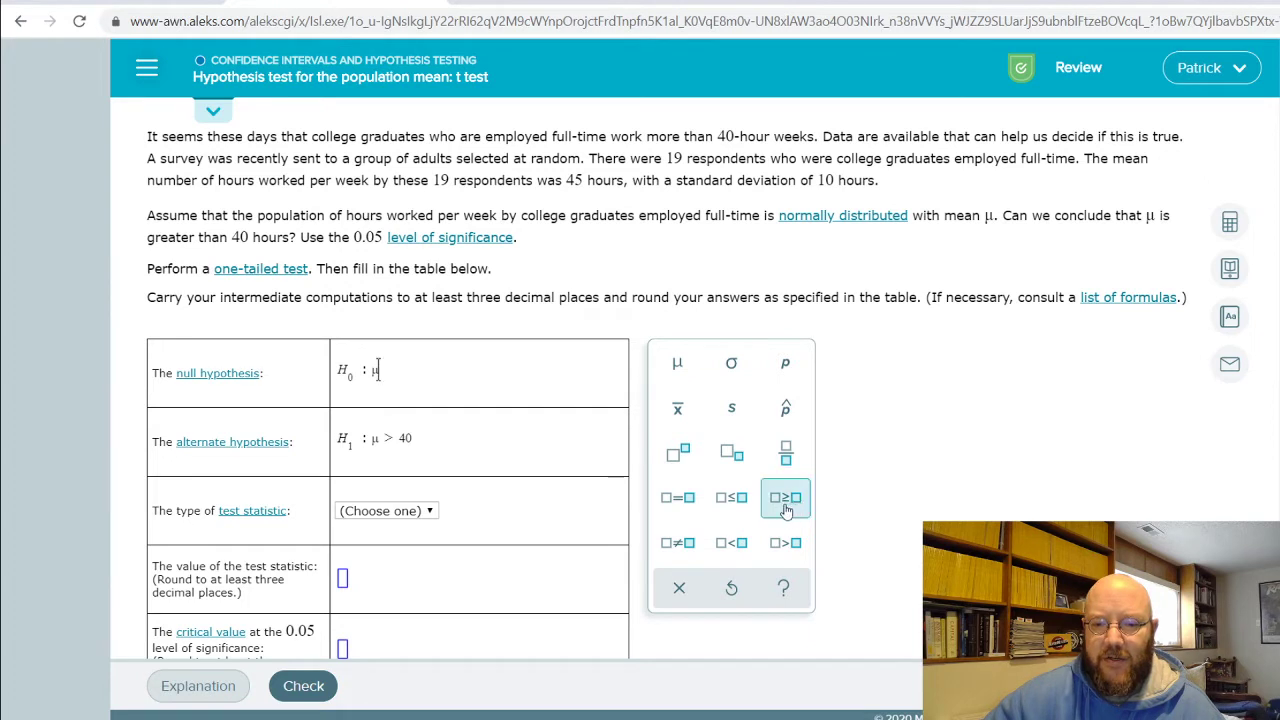
left_click(742, 505)
type("40")
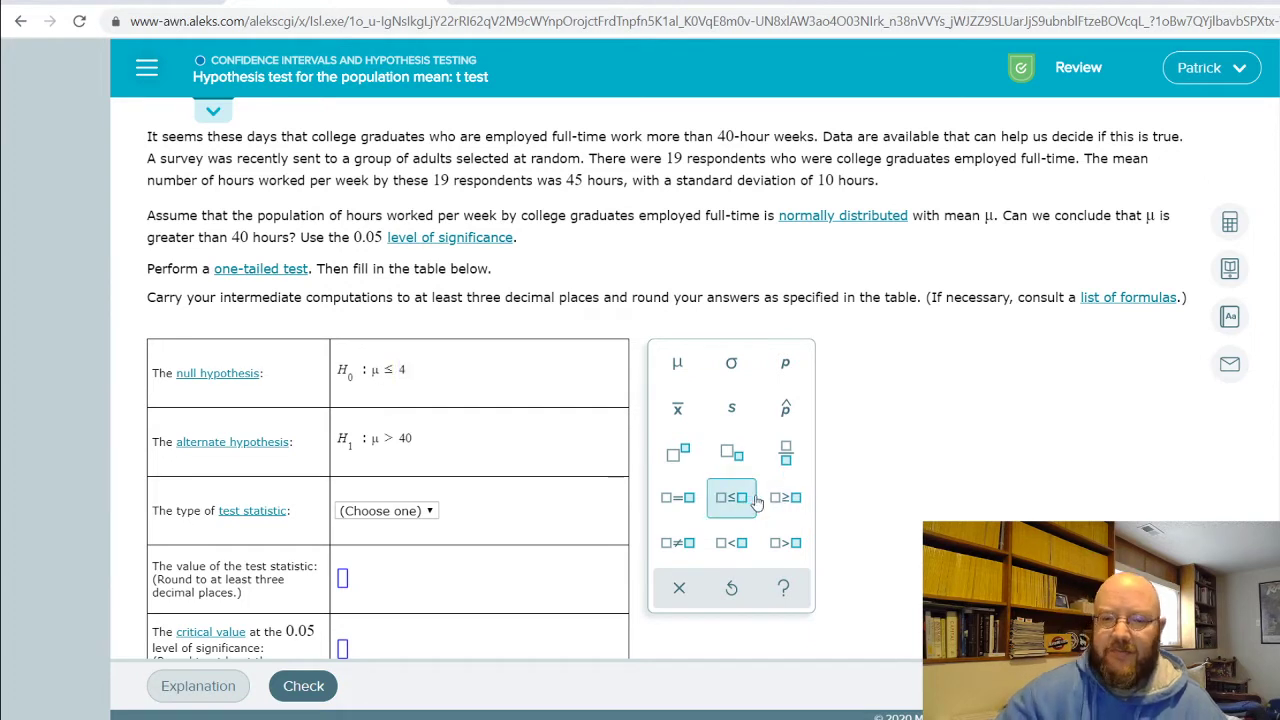
Step: Choose t as the type of test statistic and enter 18 degrees of freedom
left_click(438, 509)
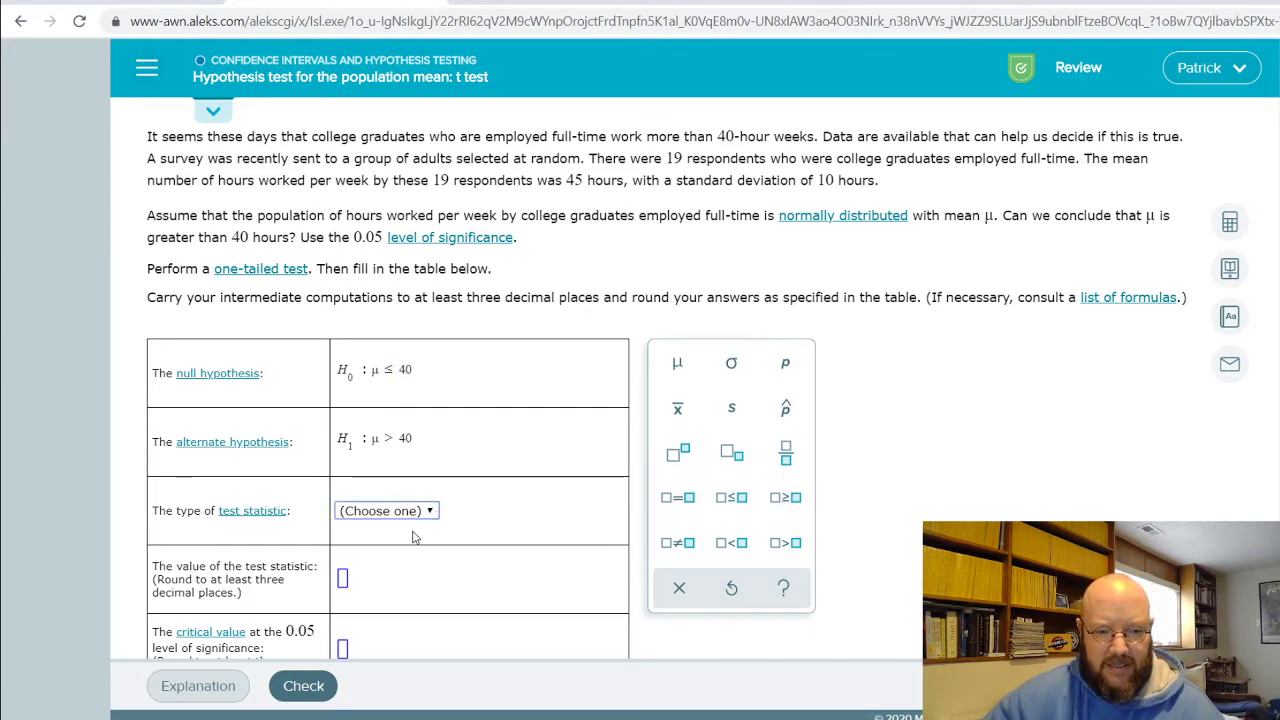
left_click(380, 569)
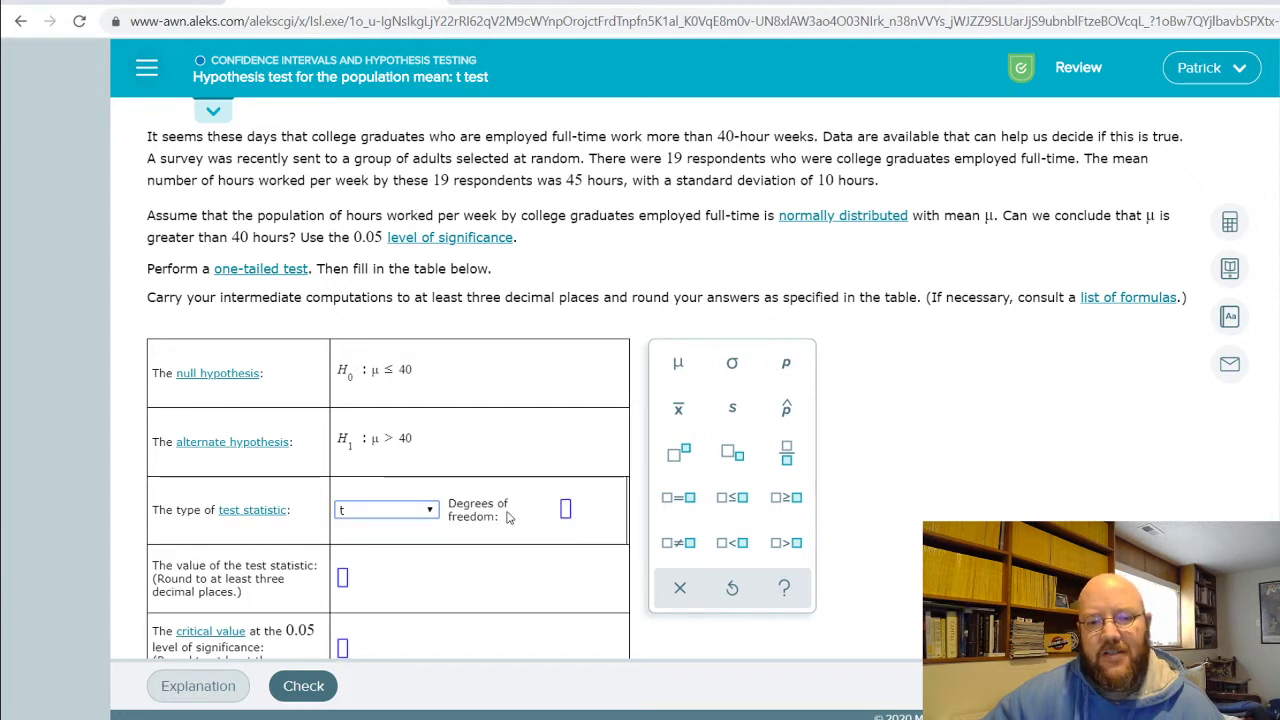
left_click(565, 512)
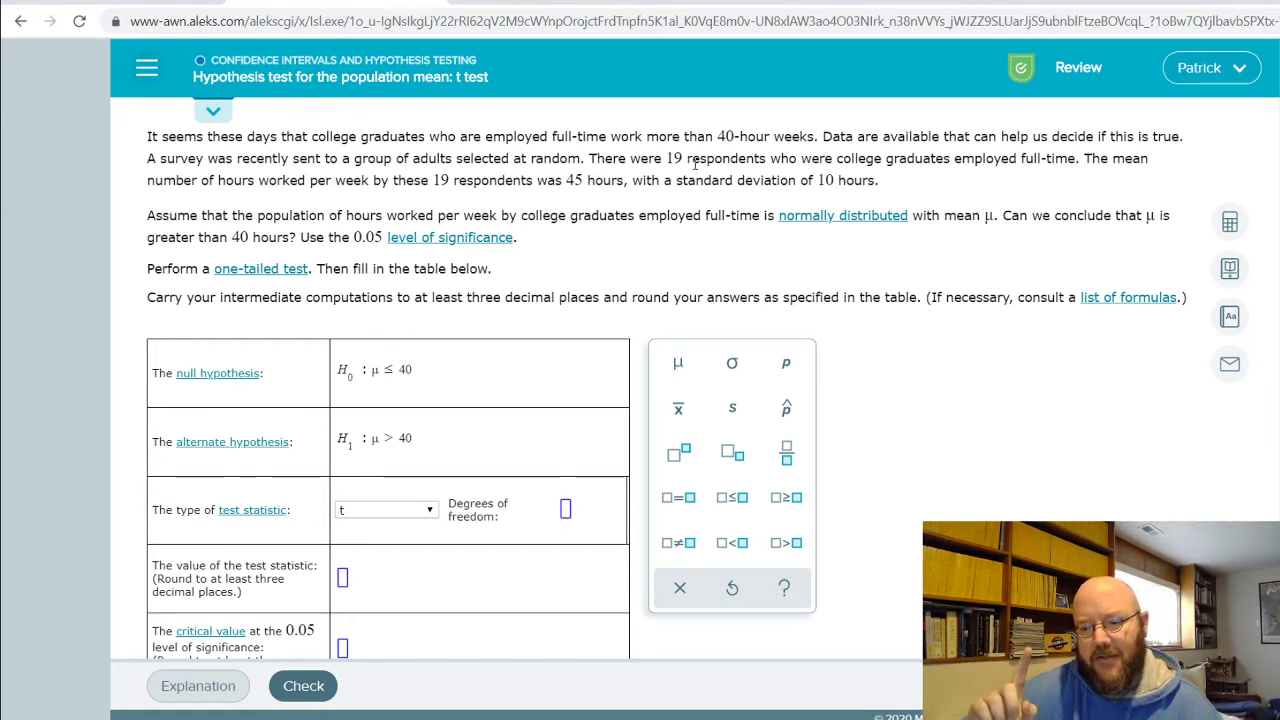
type("18")
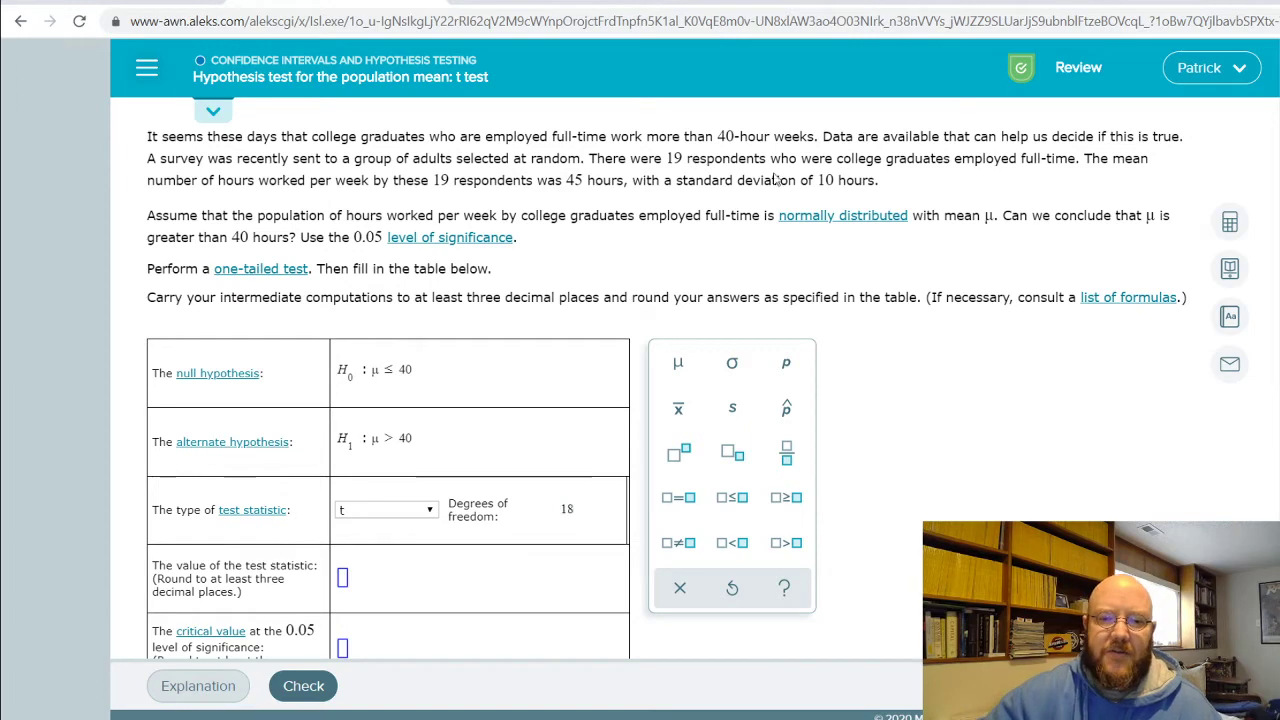
Step: Open the calculator, place it clear of the problem's data, and compute 45 − 40
scroll(845, 383, "down", 2)
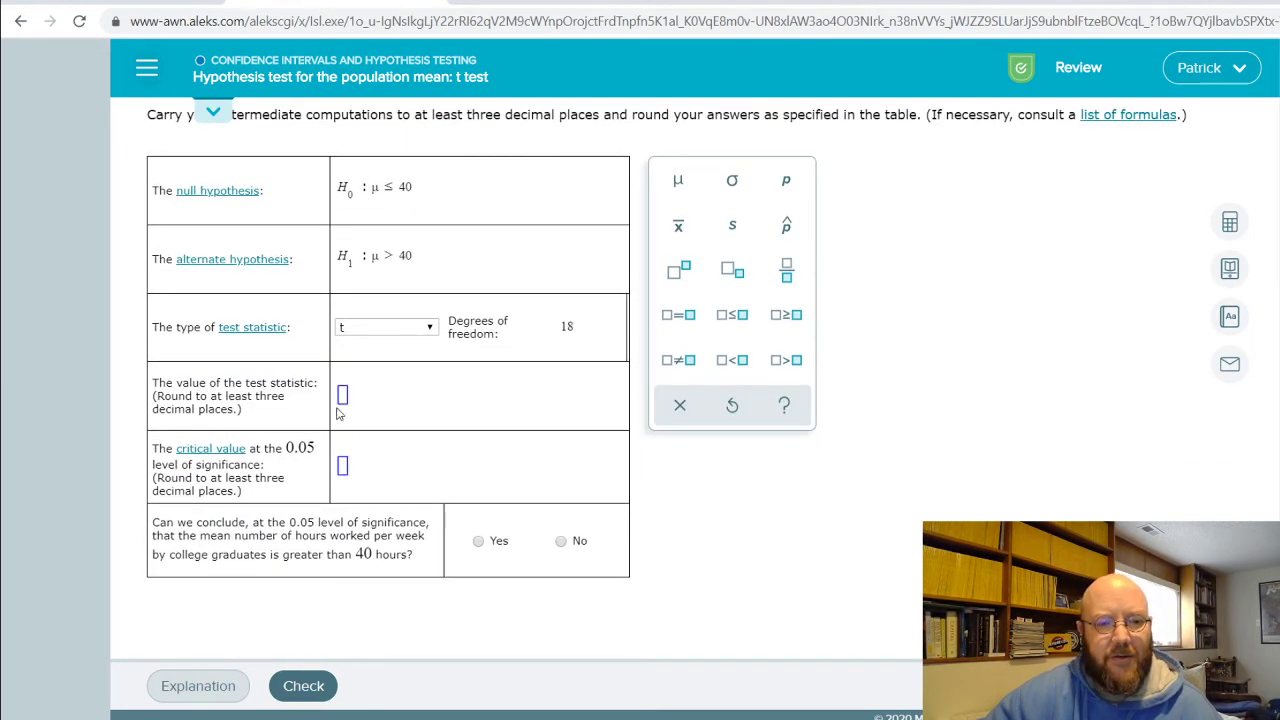
left_click(1230, 221)
left_click_drag(1060, 224, 945, 172)
scroll(1165, 326, "up", 1)
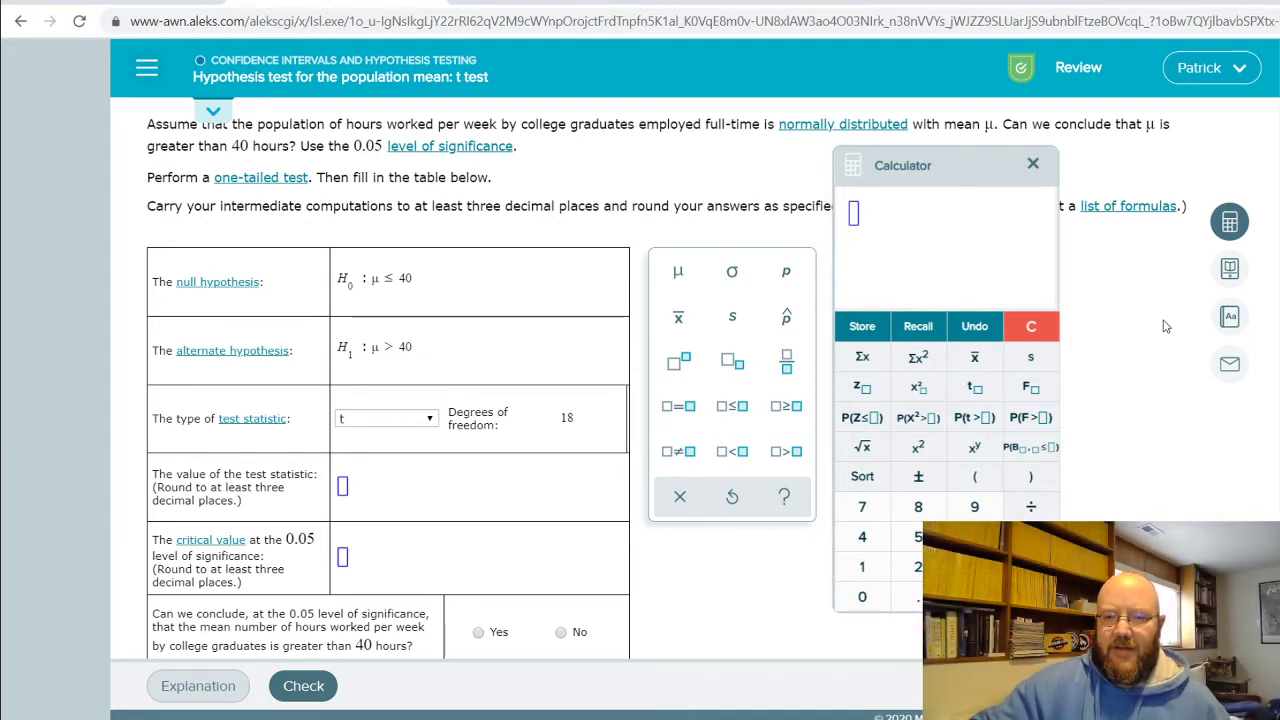
scroll(920, 180, "up", 2)
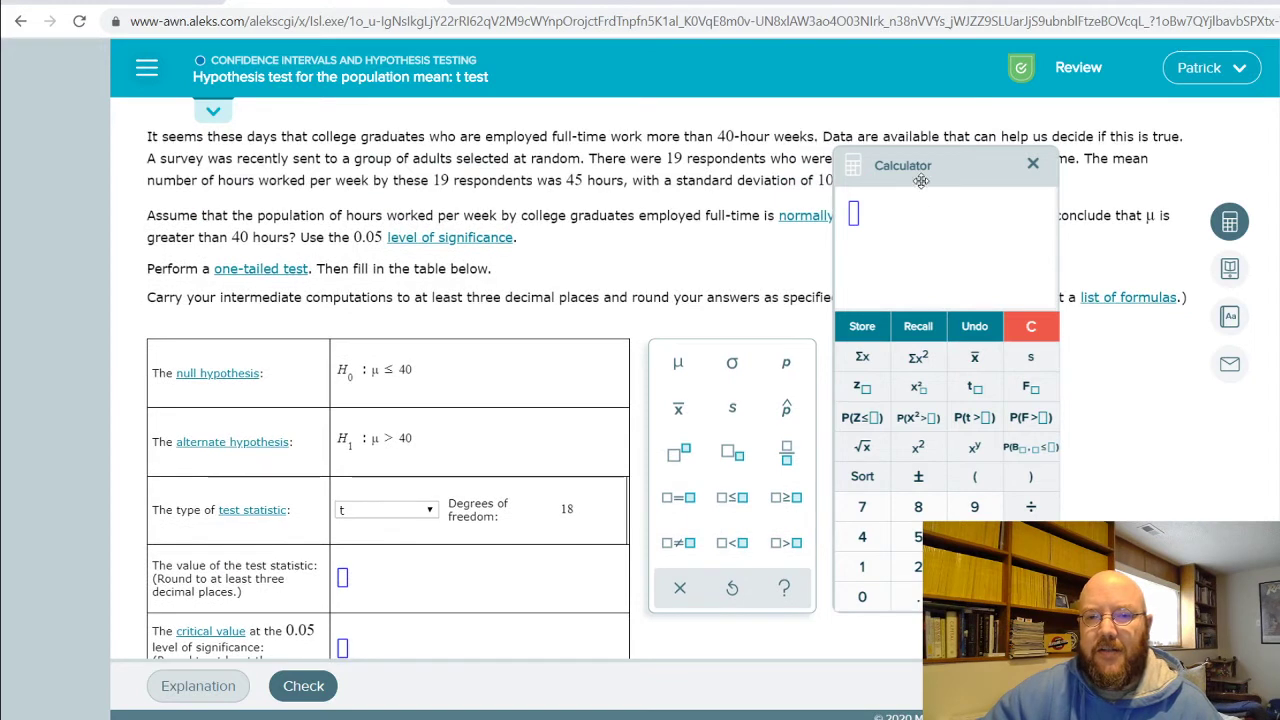
left_click_drag(920, 180, 982, 224)
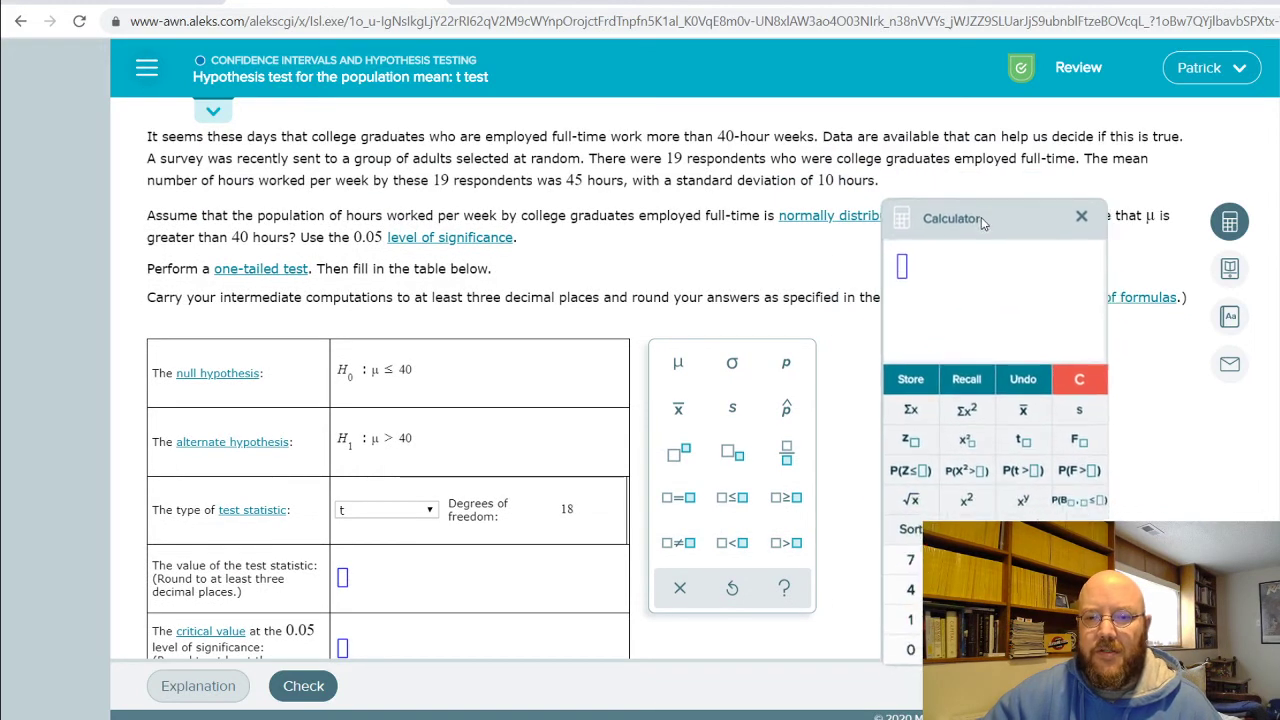
type("45-40")
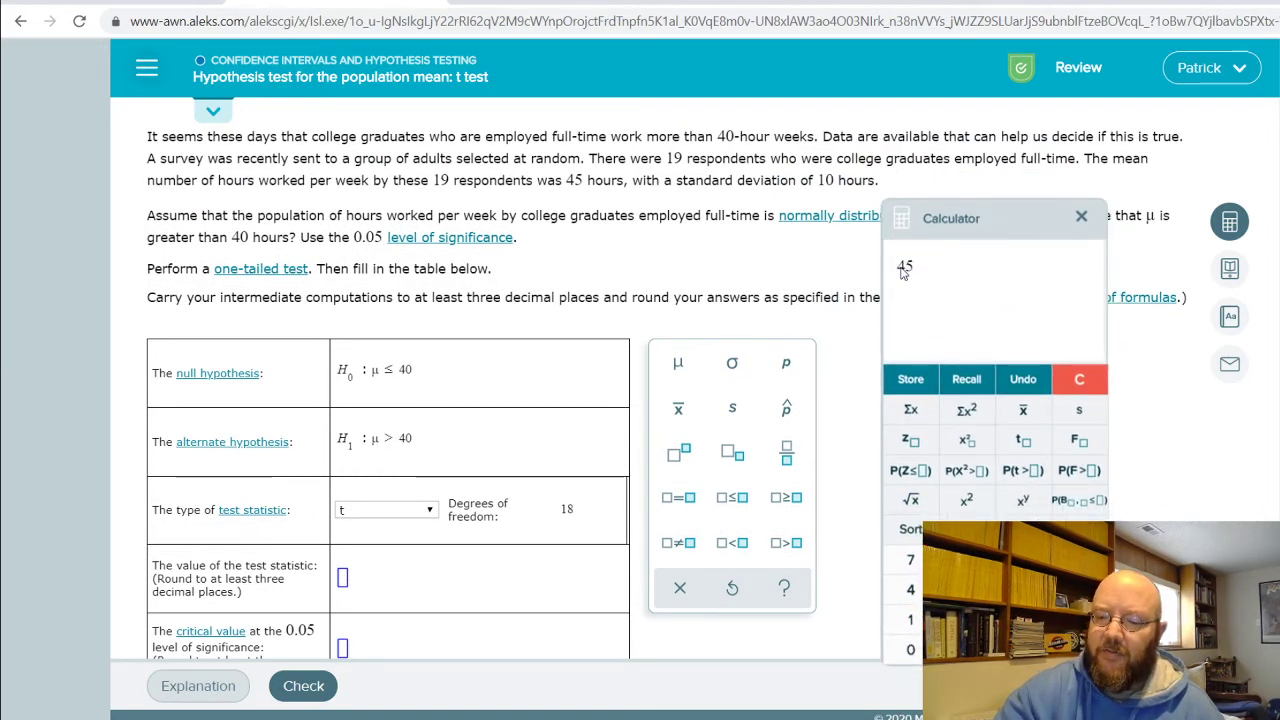
key("BackSpace")
key("BackSpace")
key("BackSpace")
key("BackSpace")
key("BackSpace")
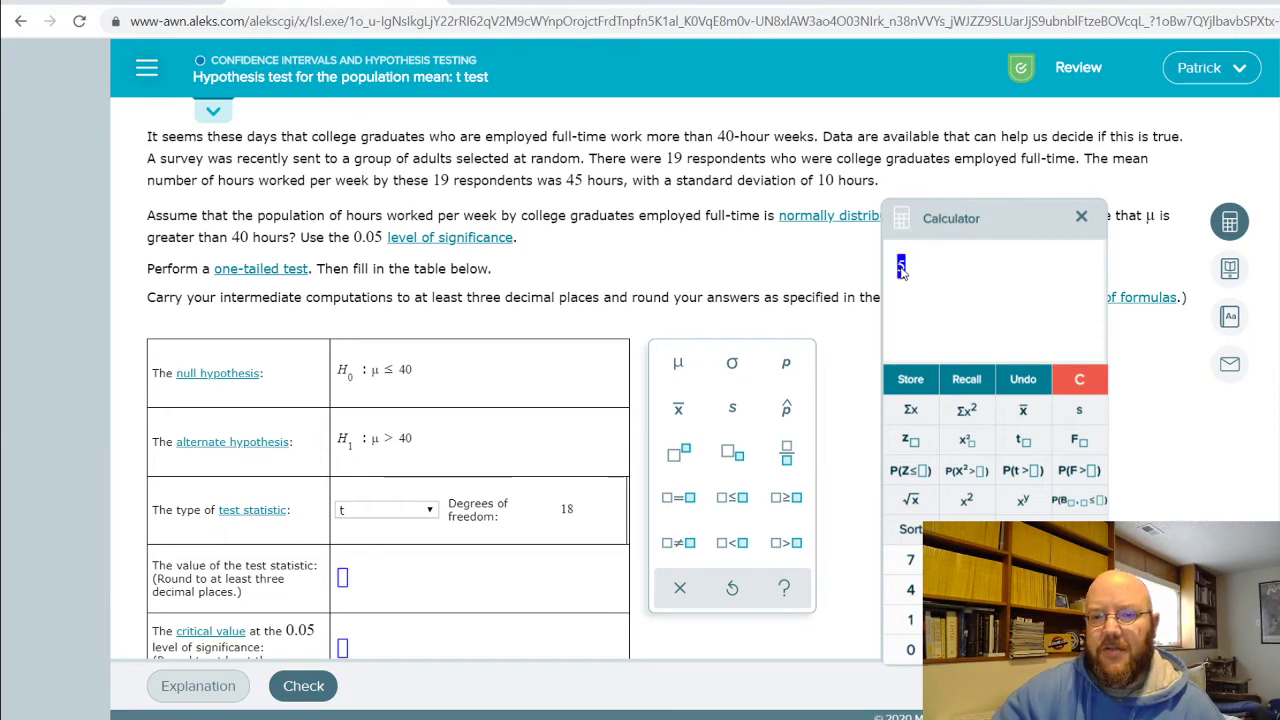
Step: Compute the test statistic in the calculator as 5 divided by the fraction 10 over √19
type("5/")
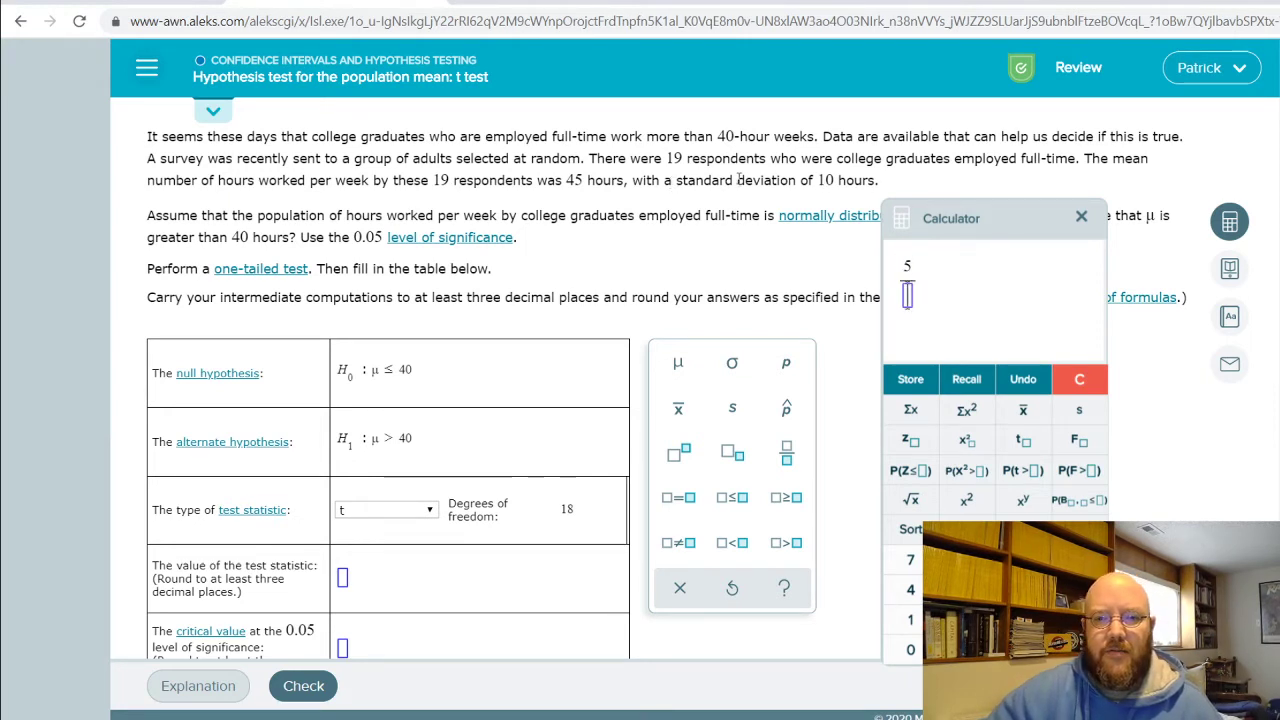
left_click_drag(951, 218, 953, 271)
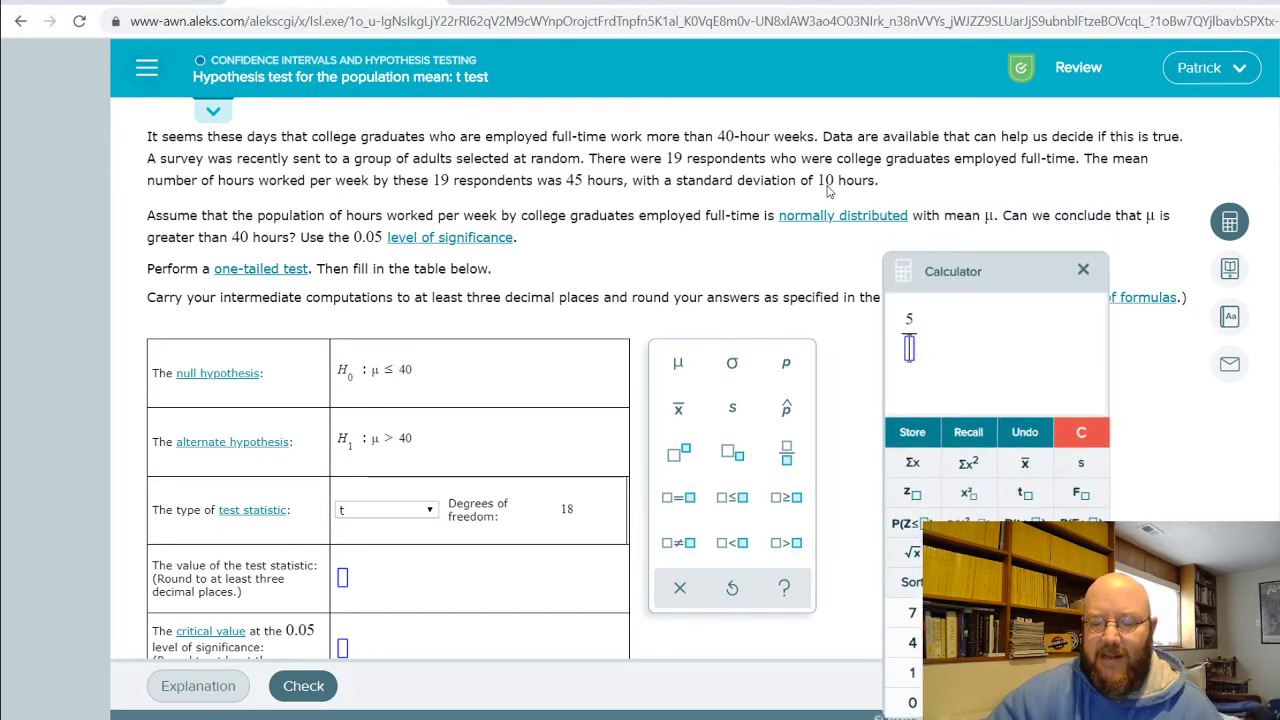
type("10/")
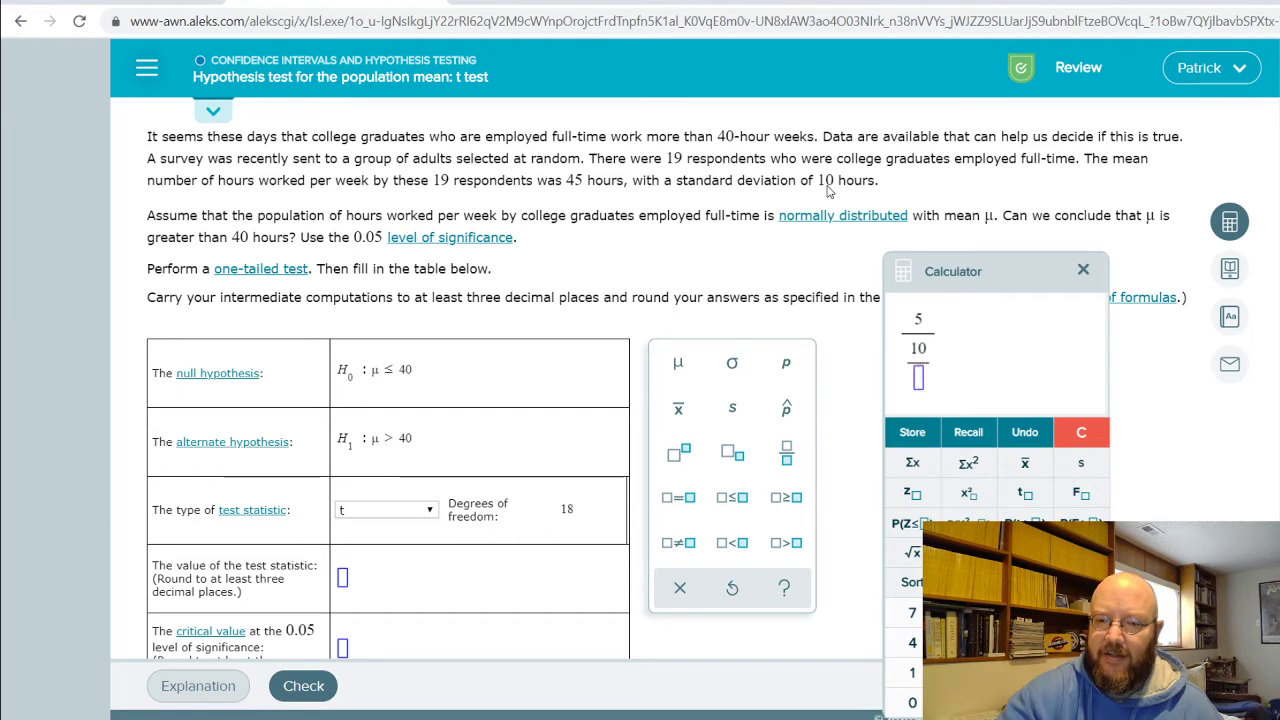
left_click(912, 552)
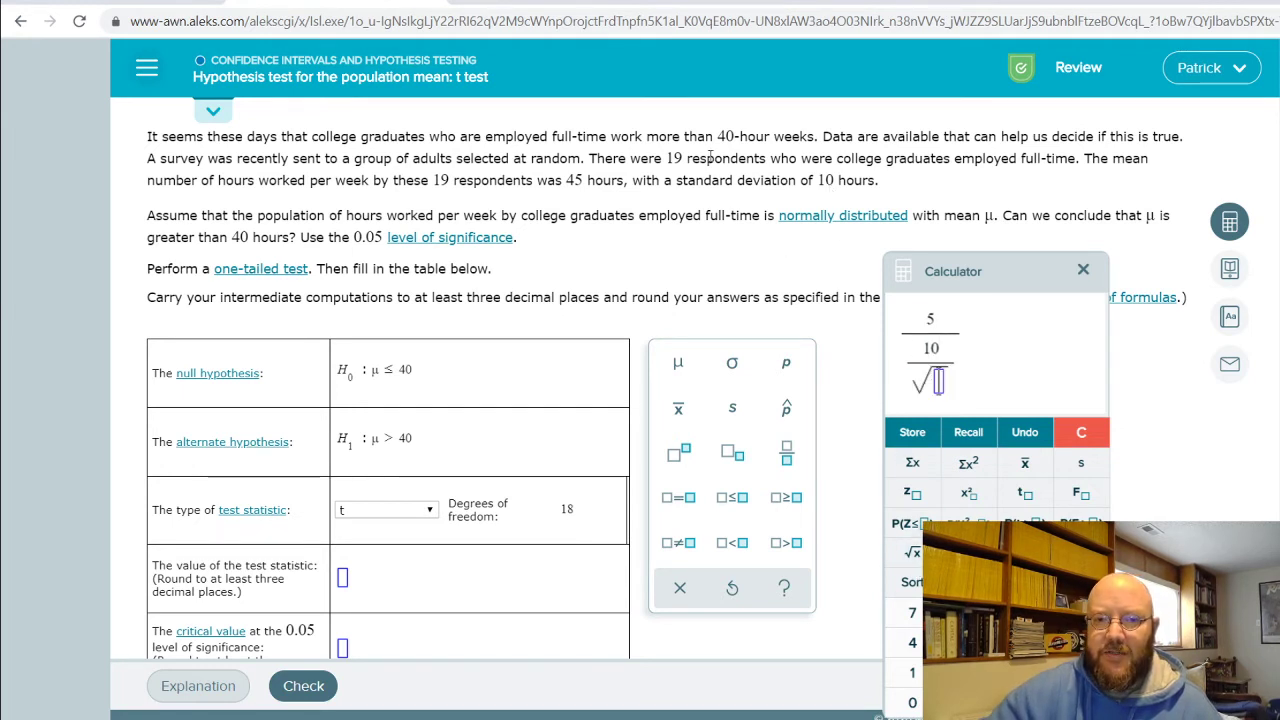
type("19")
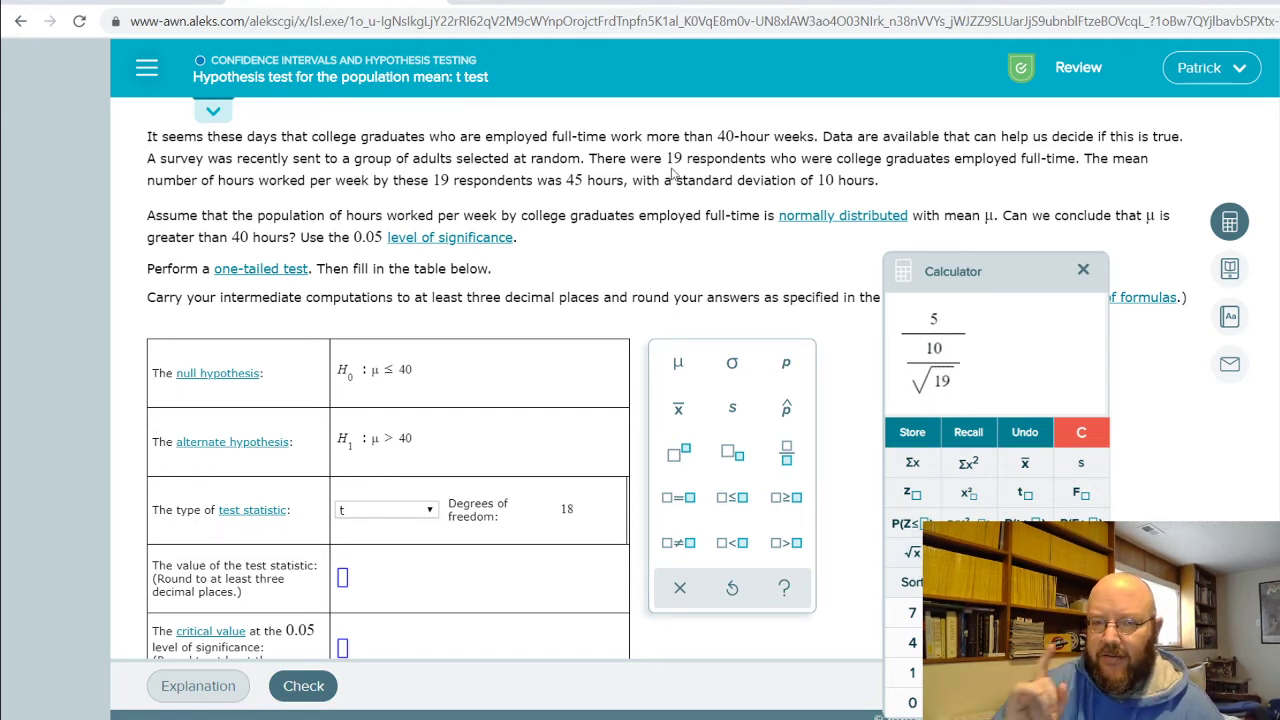
key("Return")
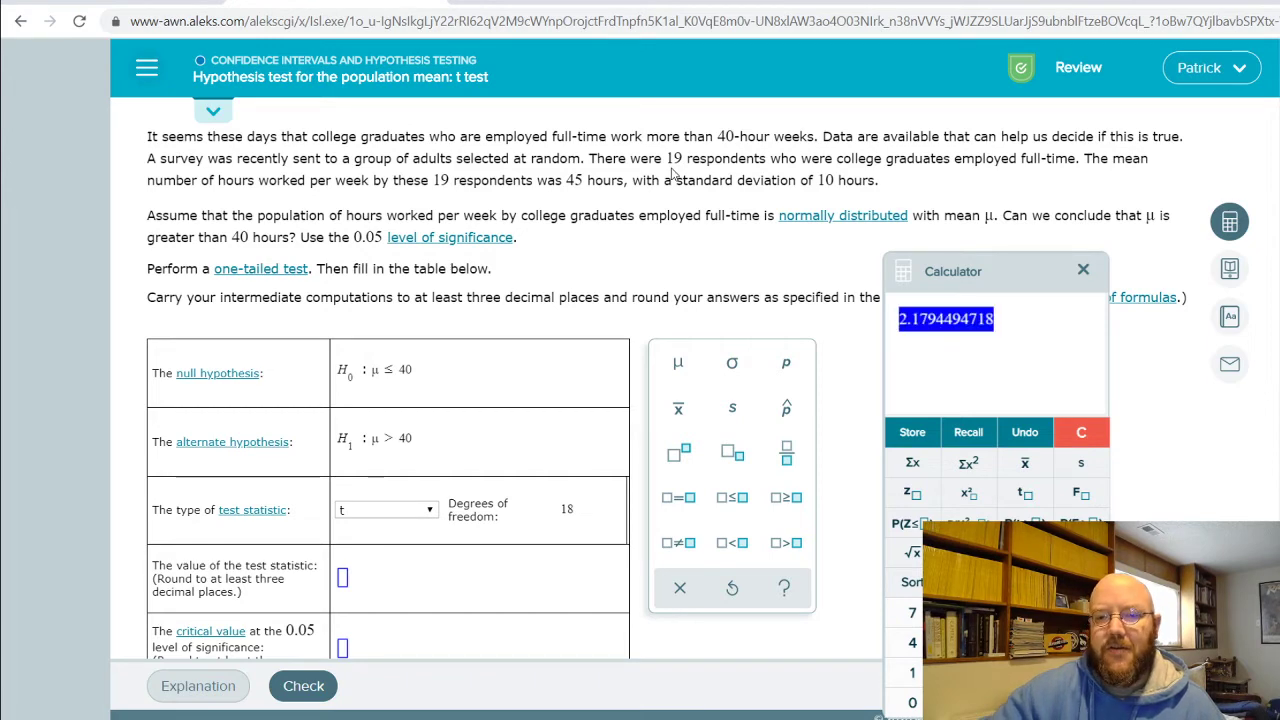
Step: Enter 2.179 as the value of the test statistic
scroll(340, 260, "down", 2)
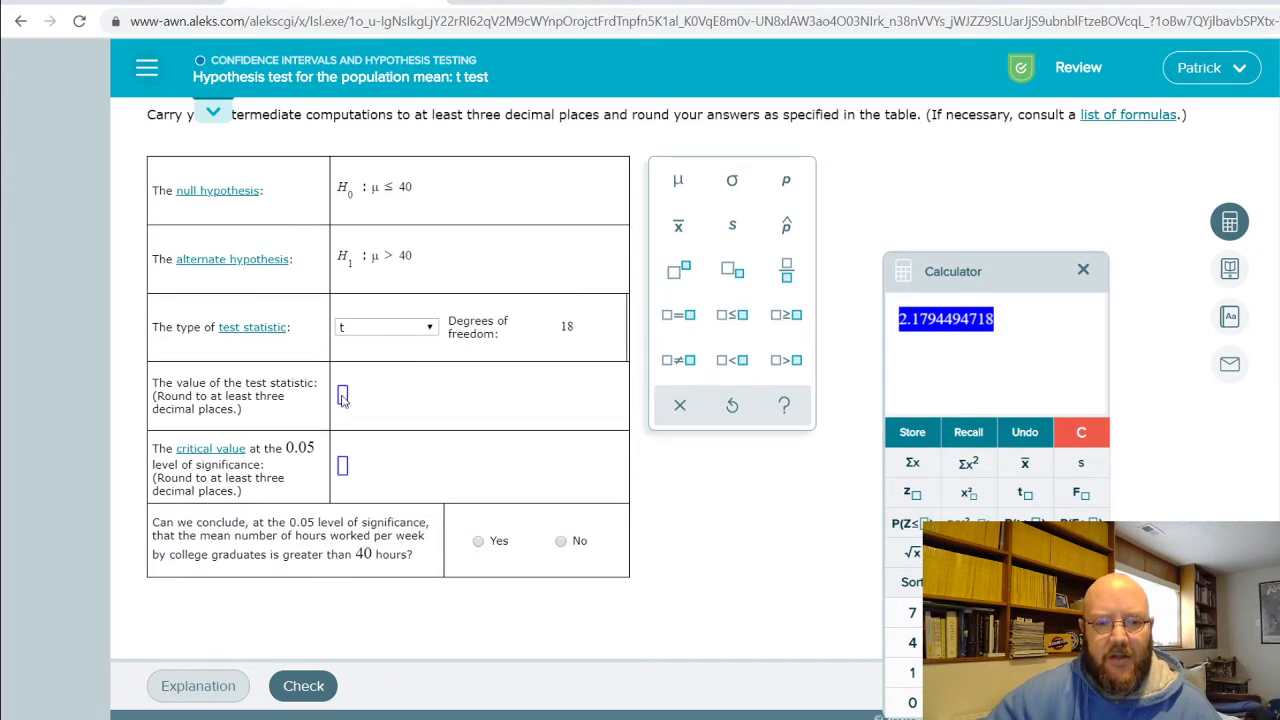
left_click(343, 395)
type("2.")
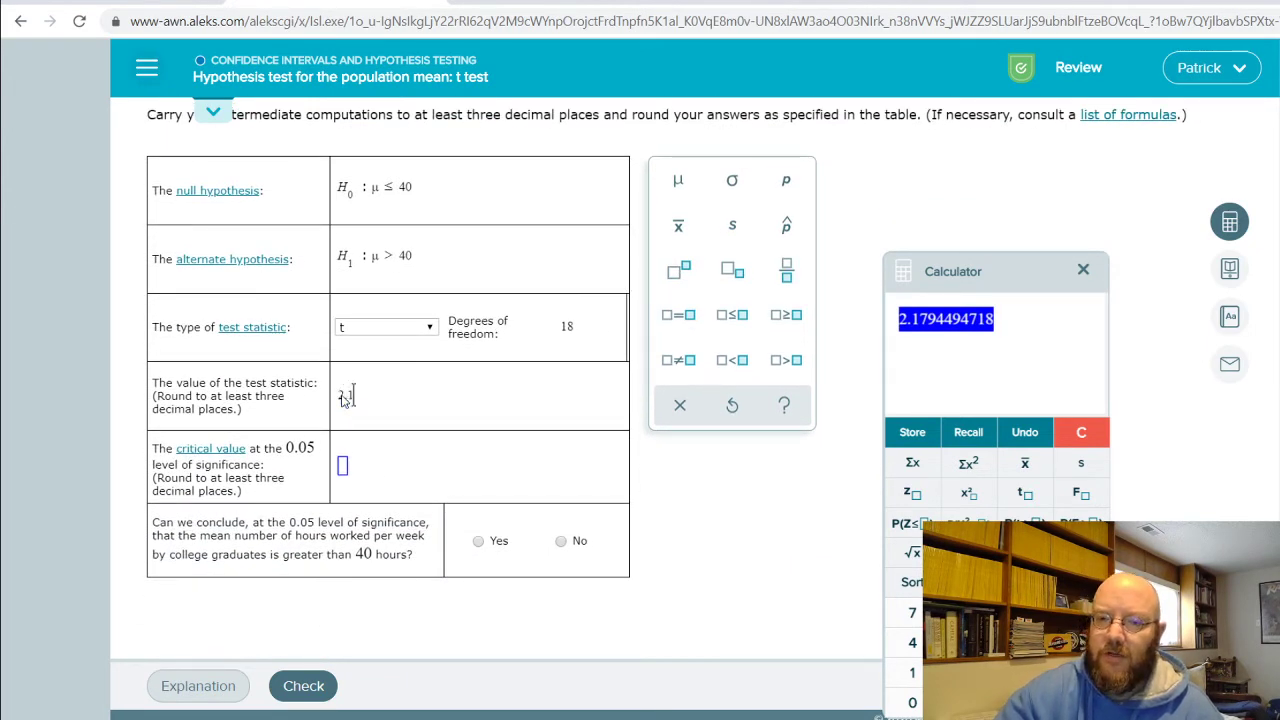
type("179")
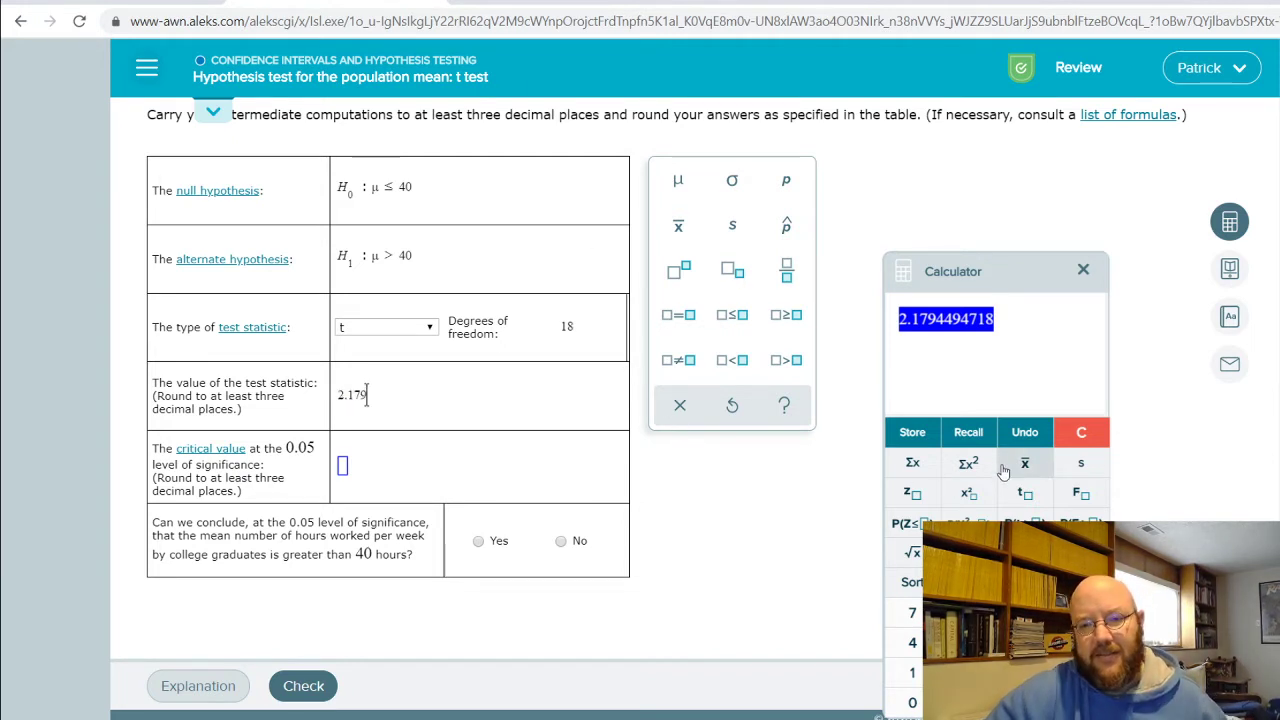
Step: Clear the test statistic result from the calculator
left_click_drag(1038, 285, 1033, 189)
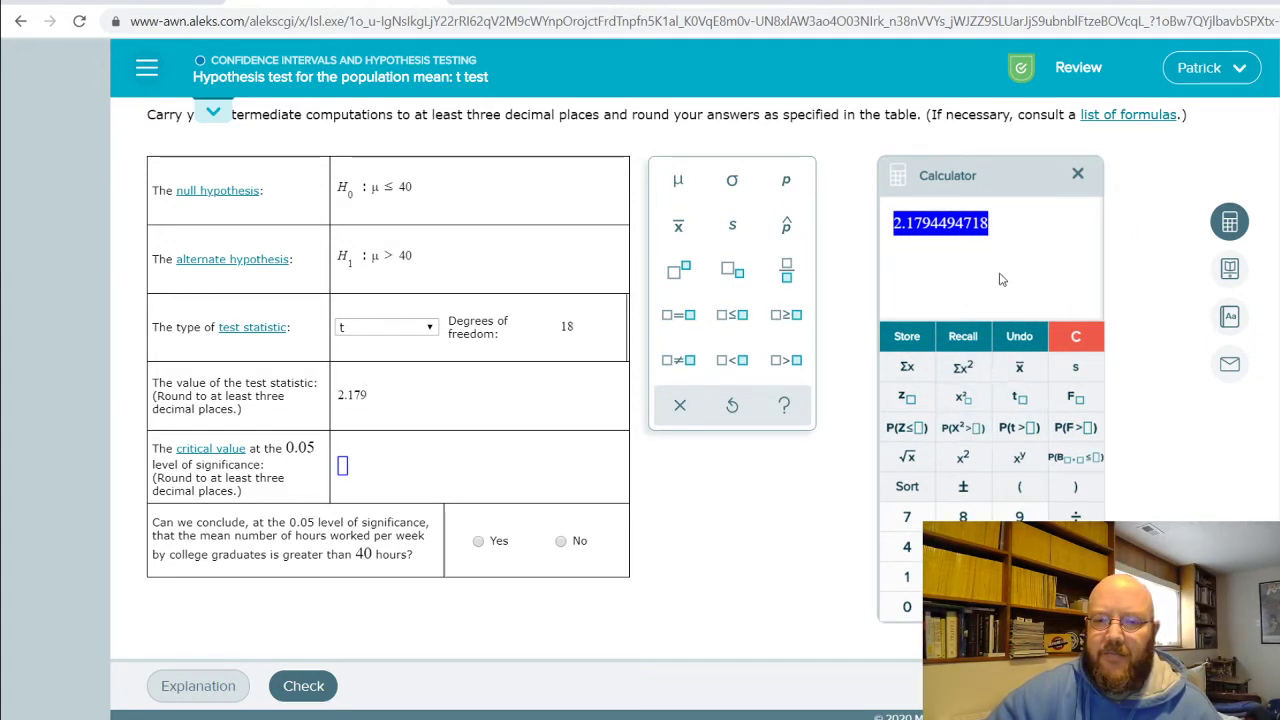
key("BackSpace")
left_click(1070, 338)
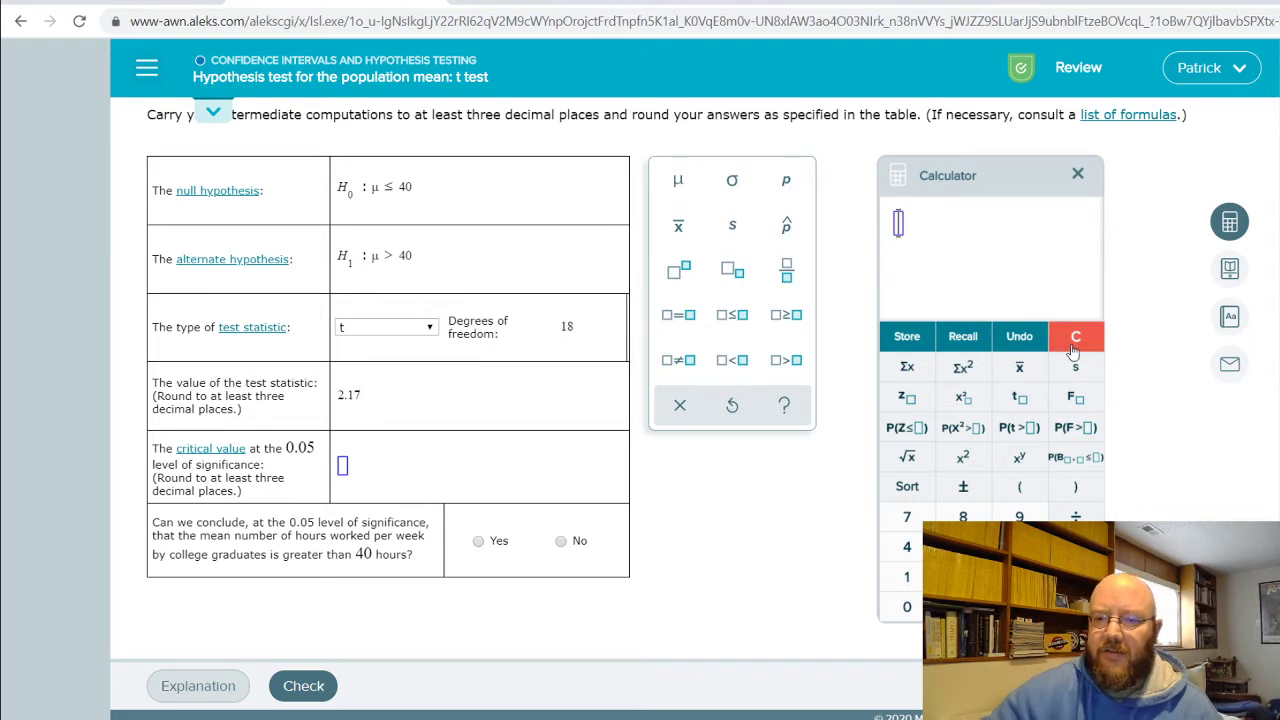
Step: Compute the critical t value in the calculator for a .05 significance level with 18 degrees of freedom
scroll(1149, 251, "up", 3)
left_click_drag(1027, 175, 1028, 262)
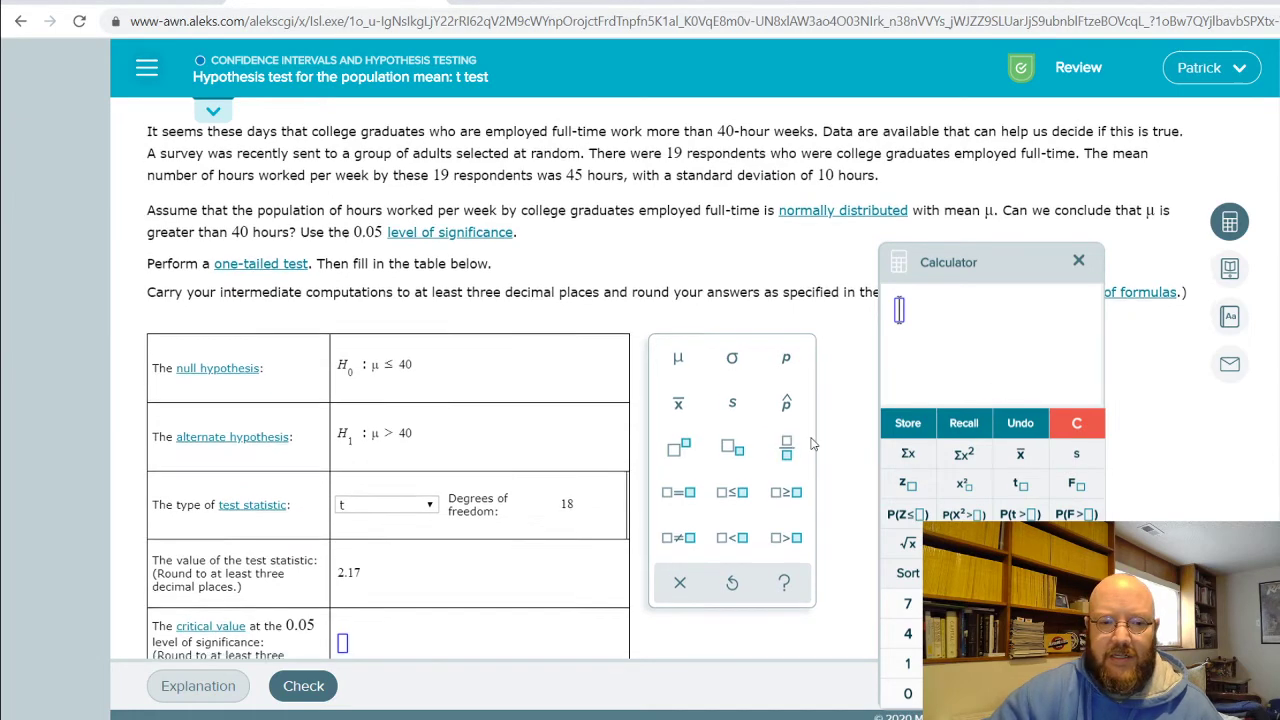
scroll(765, 440, "down", 1)
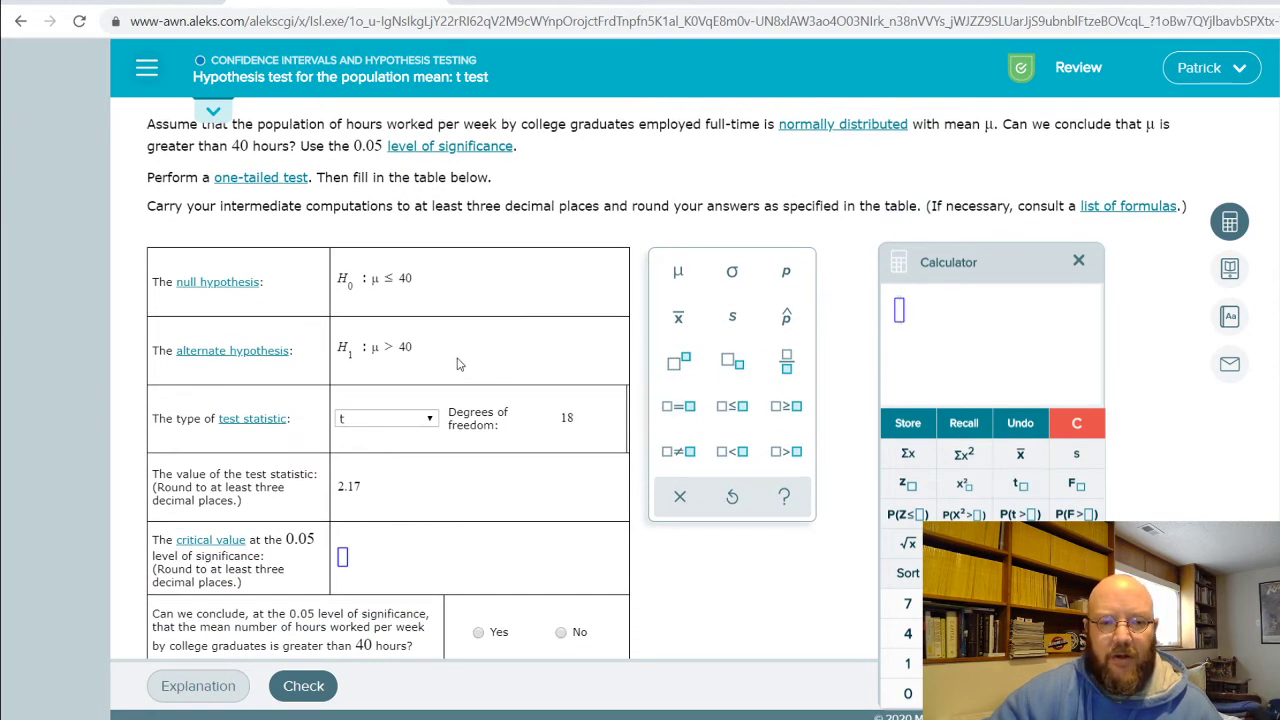
left_click(1020, 485)
type(".05; df=")
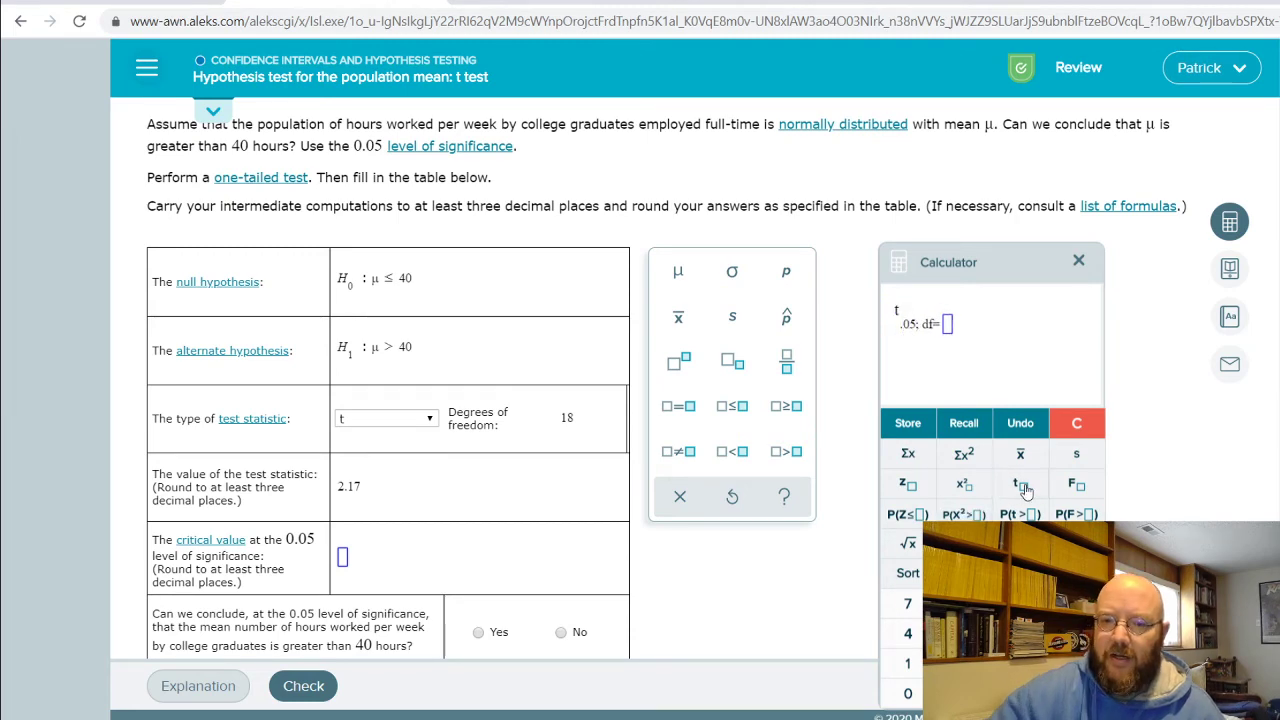
type("5")
left_click(947, 323)
scroll(686, 172, "up", 1)
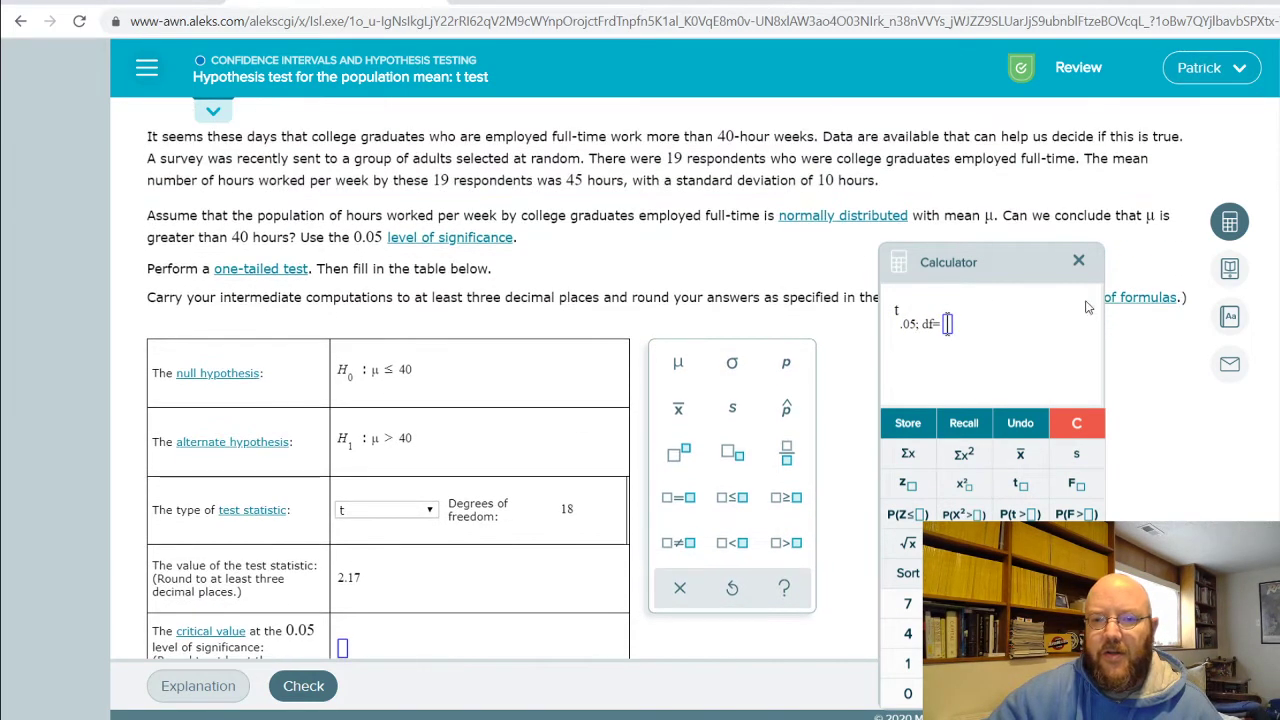
type("18")
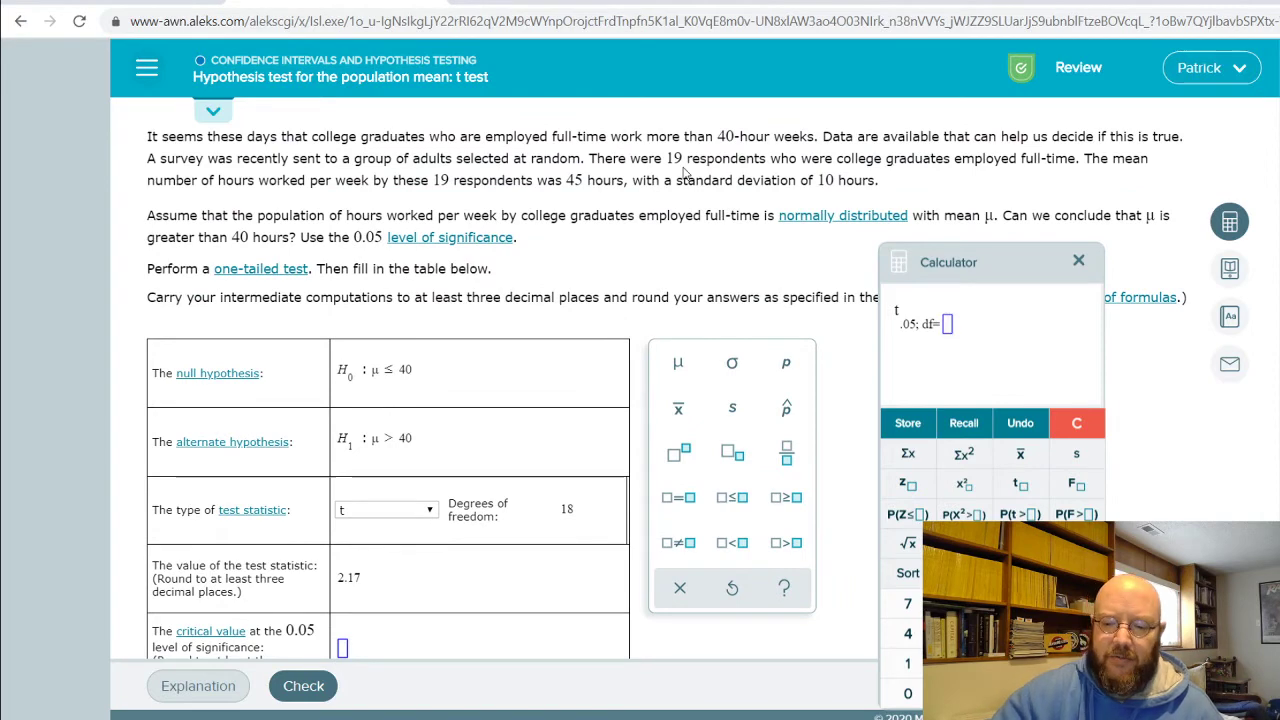
key("Return")
Step: Enter 1.734 as the critical value at the 0.05 level of significance
scroll(391, 340, "down", 2)
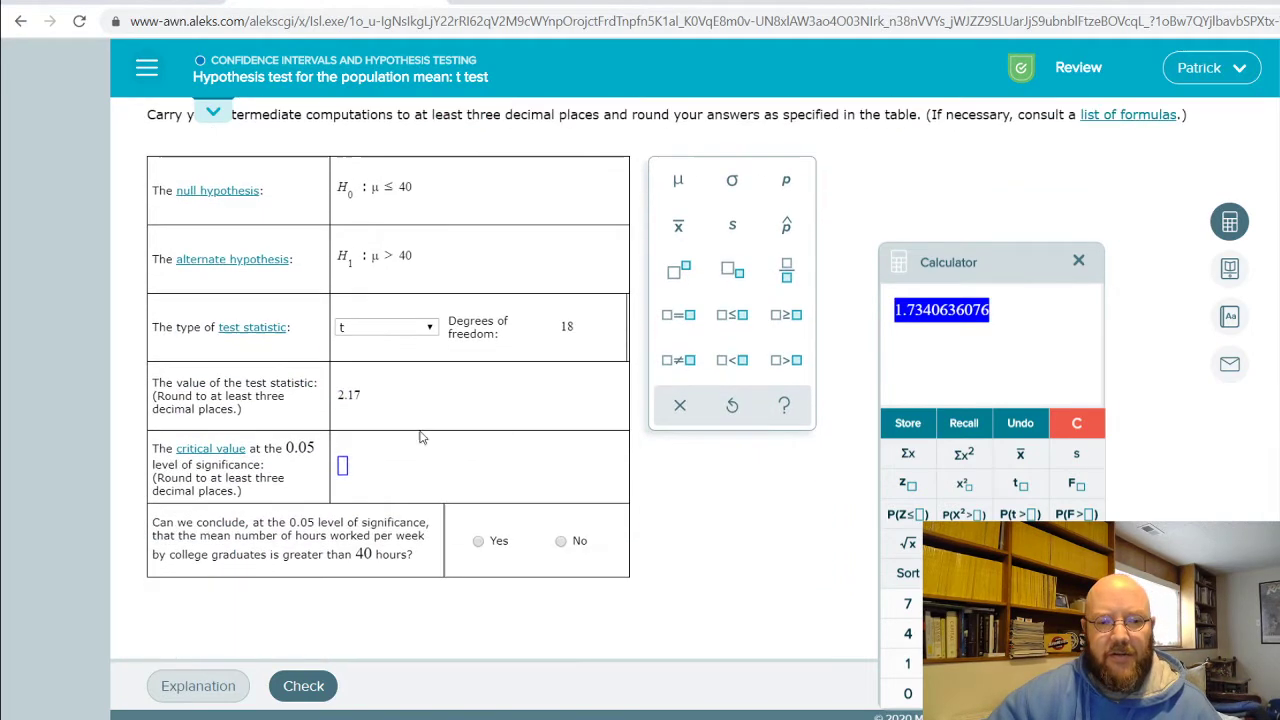
type("1.")
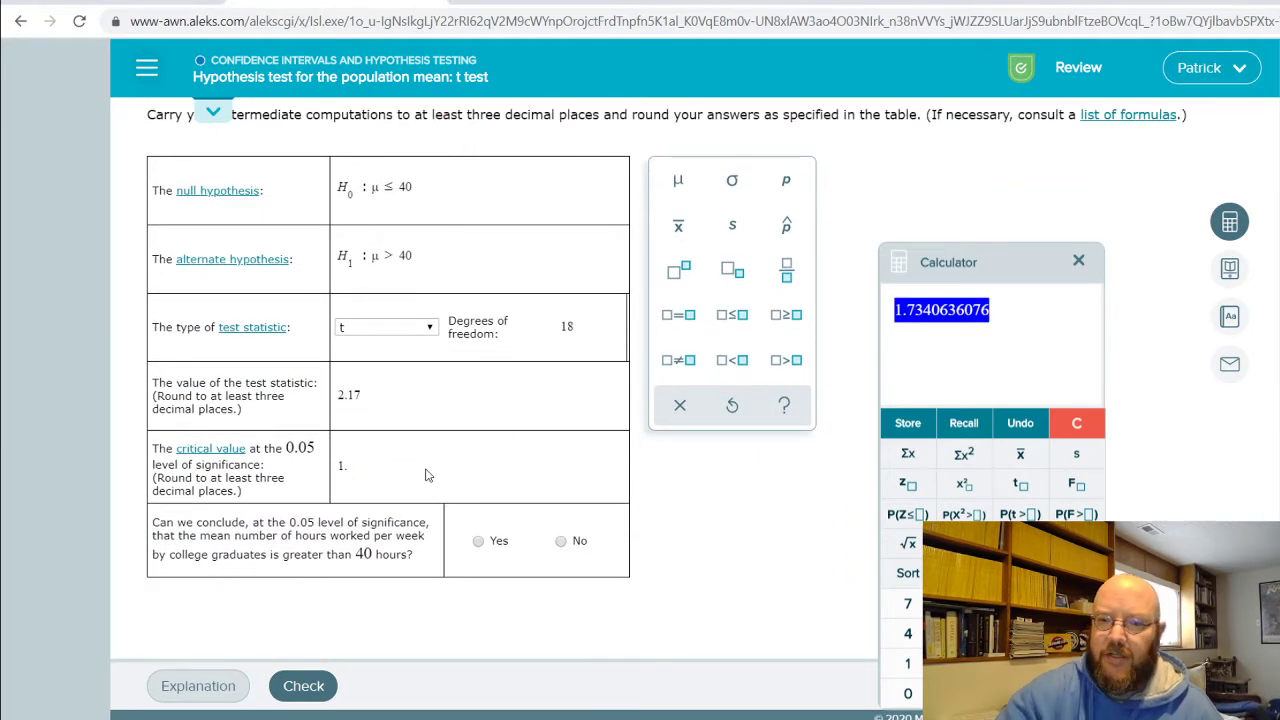
type("734")
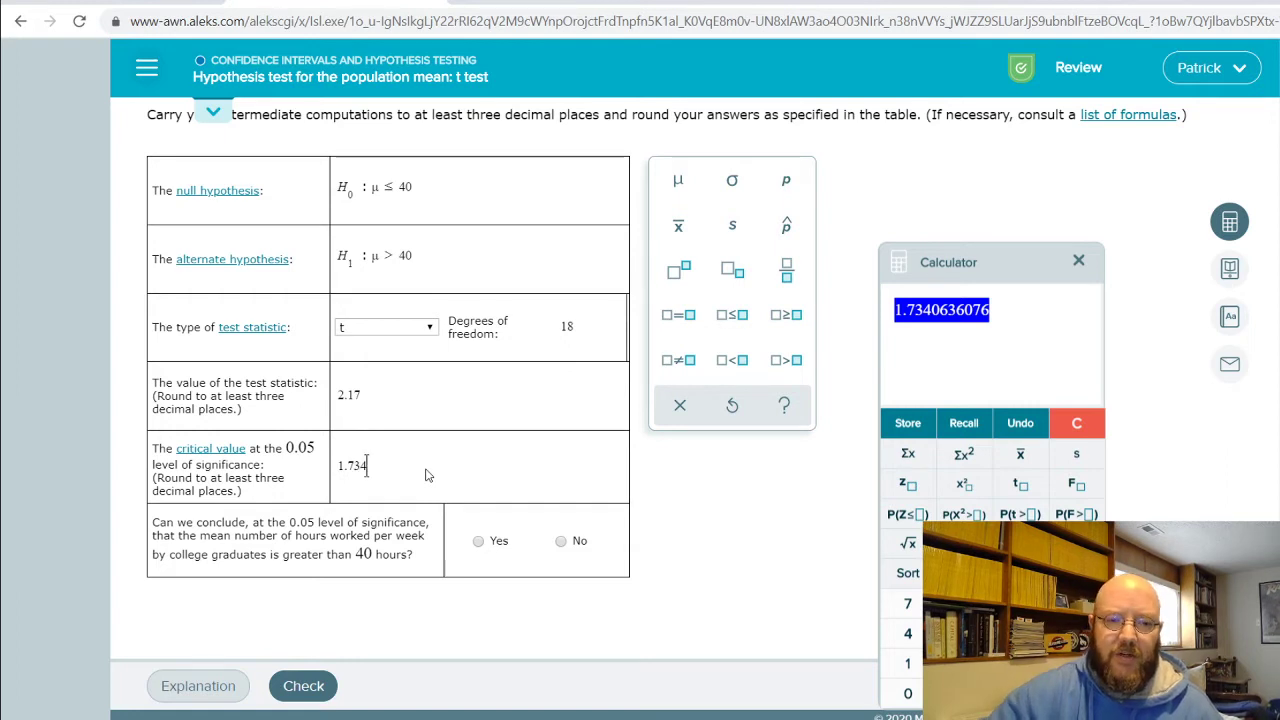
Step: Step the calculator back to the test statistic result and correct the value of the test statistic in the table to 2.179
left_click(362, 399)
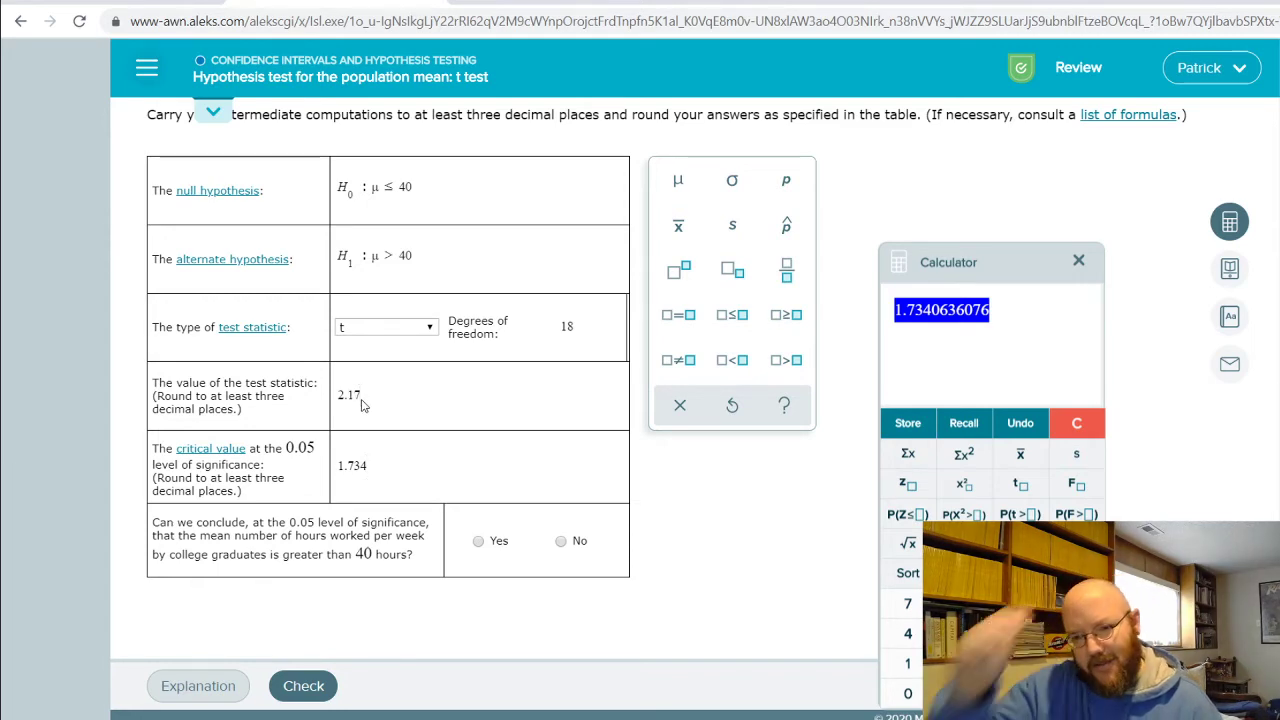
scroll(978, 460, "up", 1)
left_click(1021, 423)
left_click(1022, 423)
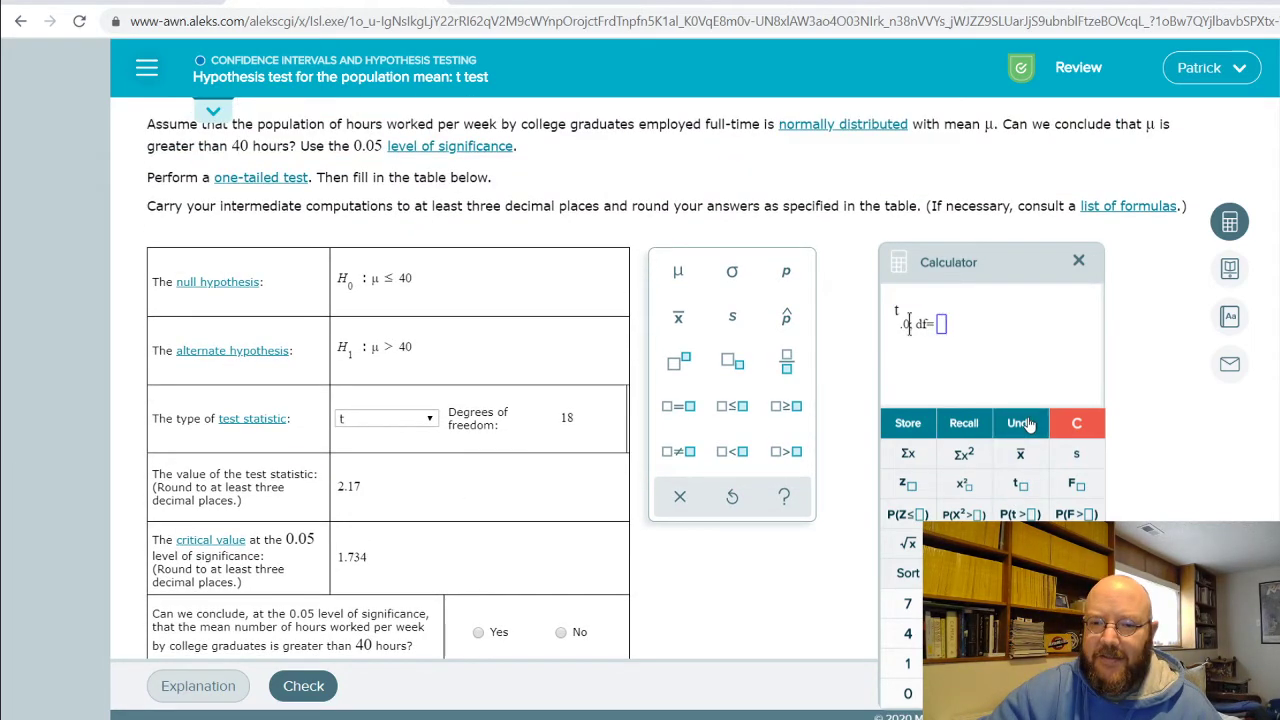
left_click(1024, 423)
left_click(1024, 423)
scroll(652, 528, "down", 1)
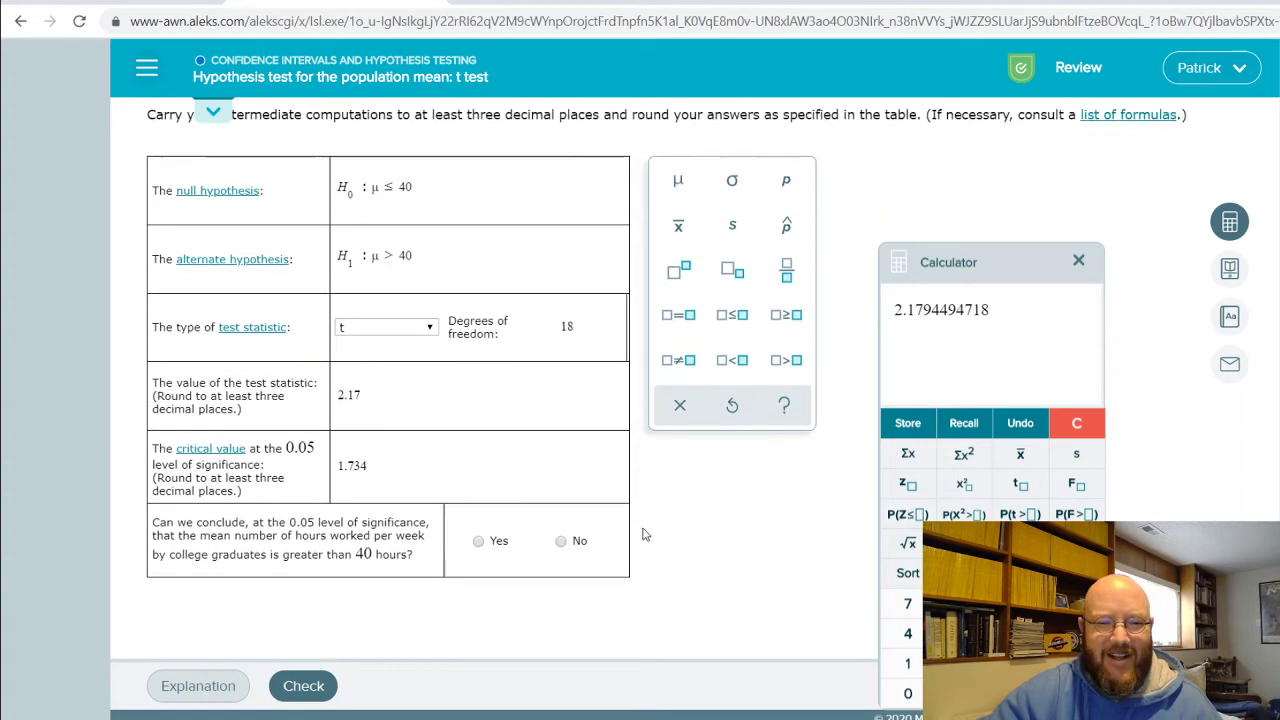
left_click(363, 398)
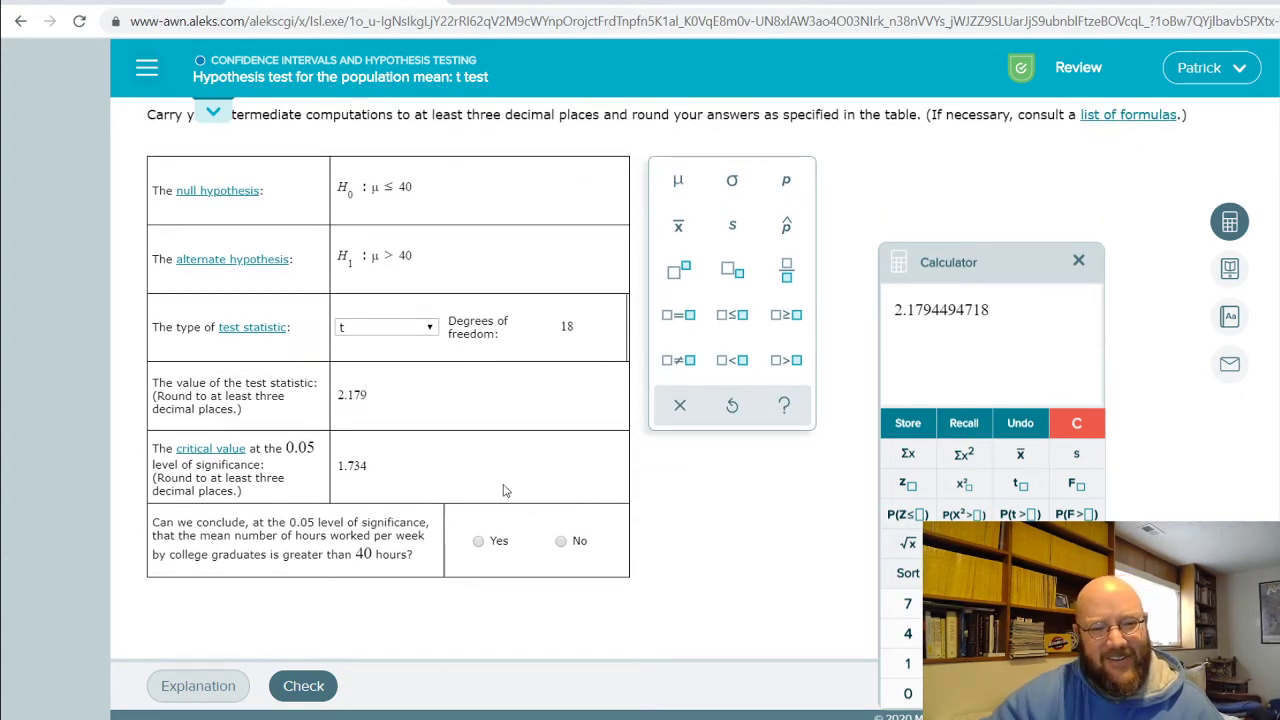
Step: Clear and close the calculator, and answer Yes to whether the mean number of hours is greater than 40
left_click(1077, 423)
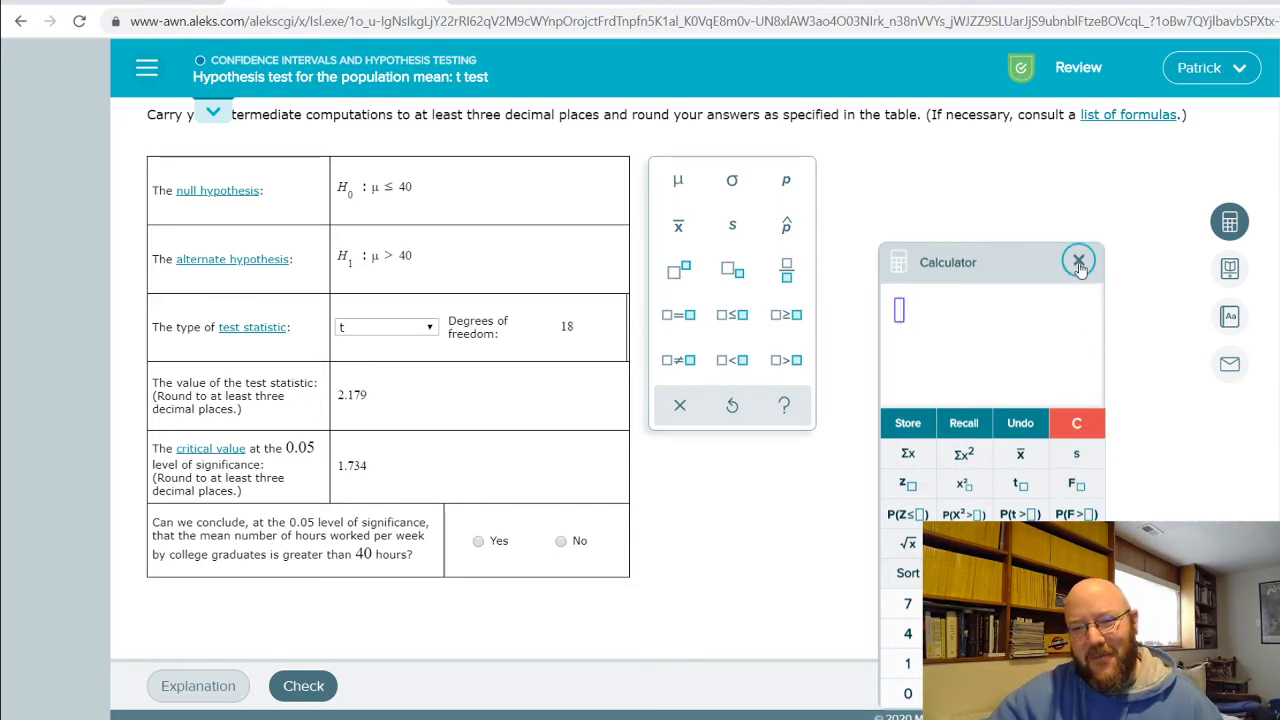
left_click(1078, 261)
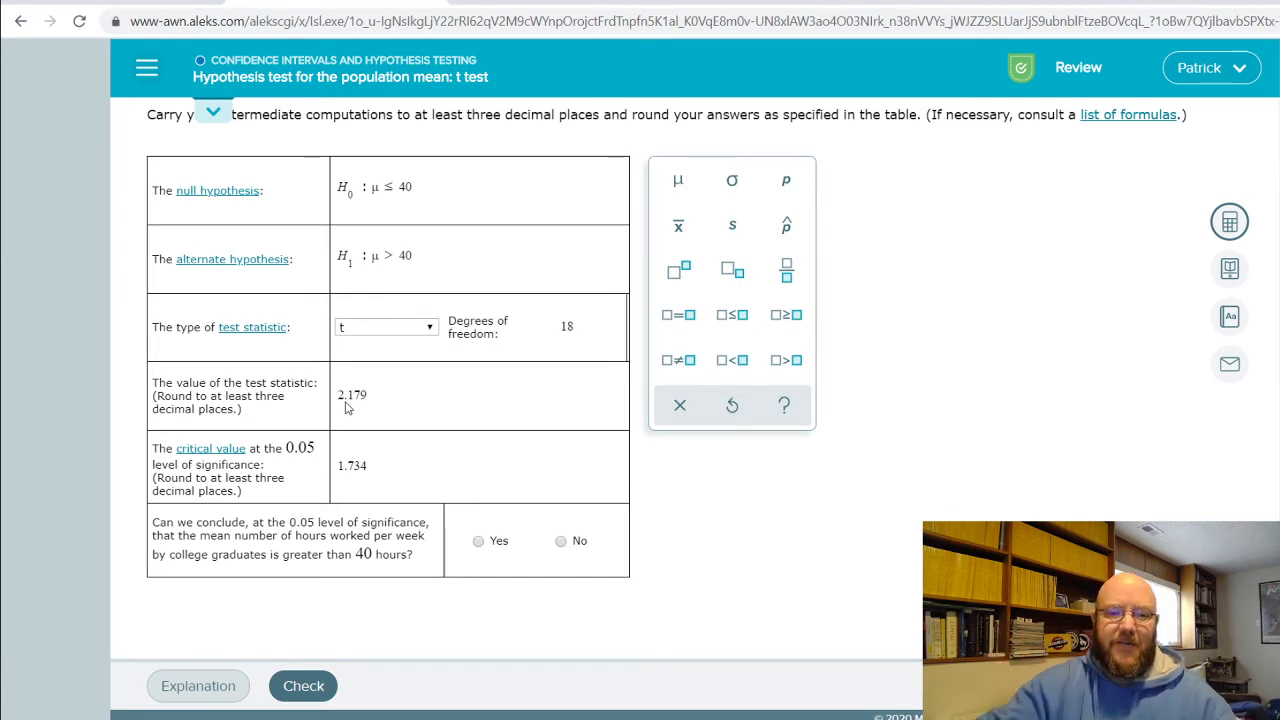
left_click(479, 541)
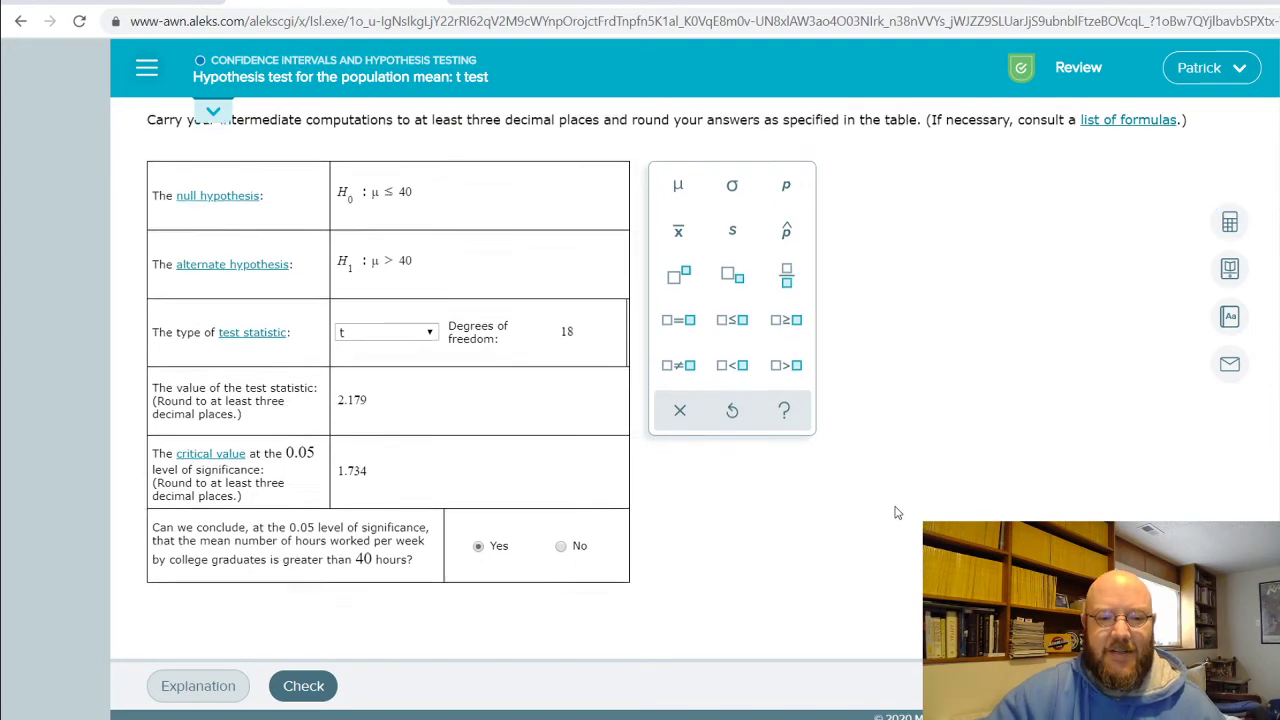
Step: Switch to the MathCracker one-mean t-test page and check its hypotheses and input values against the ALEKS problem
scroll(897, 512, "up", 2)
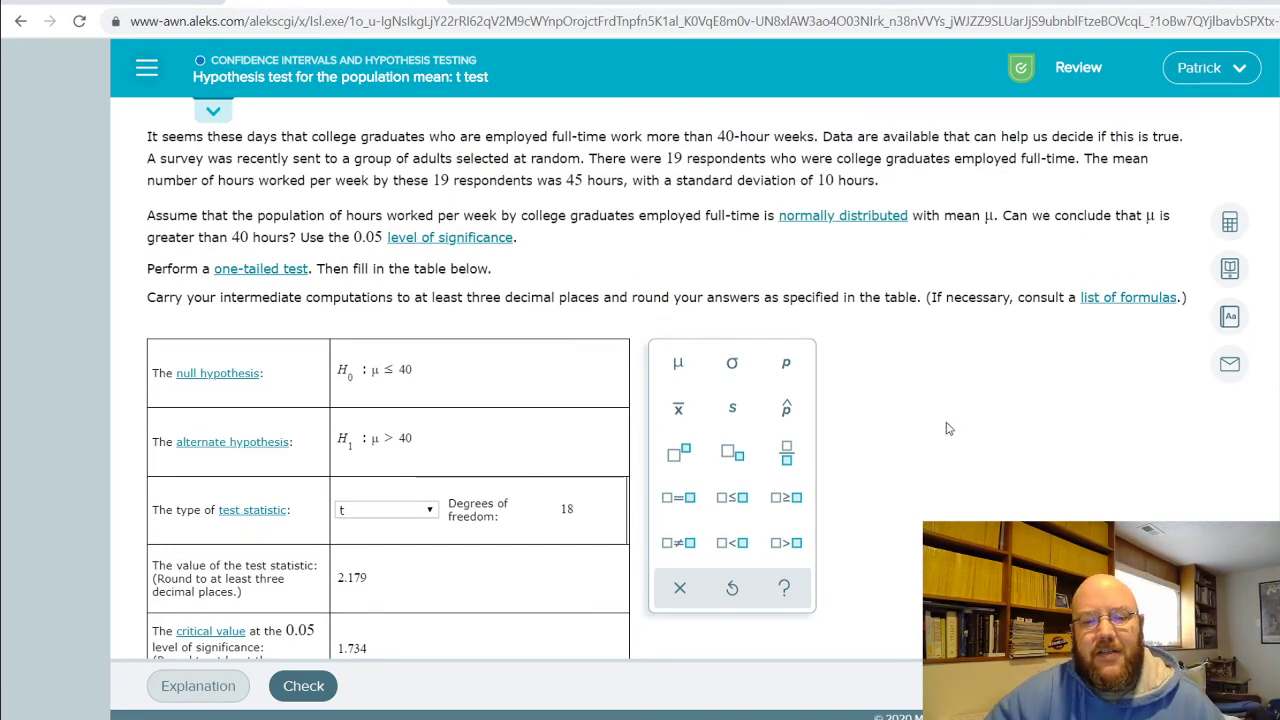
scroll(938, 410, "down", 1)
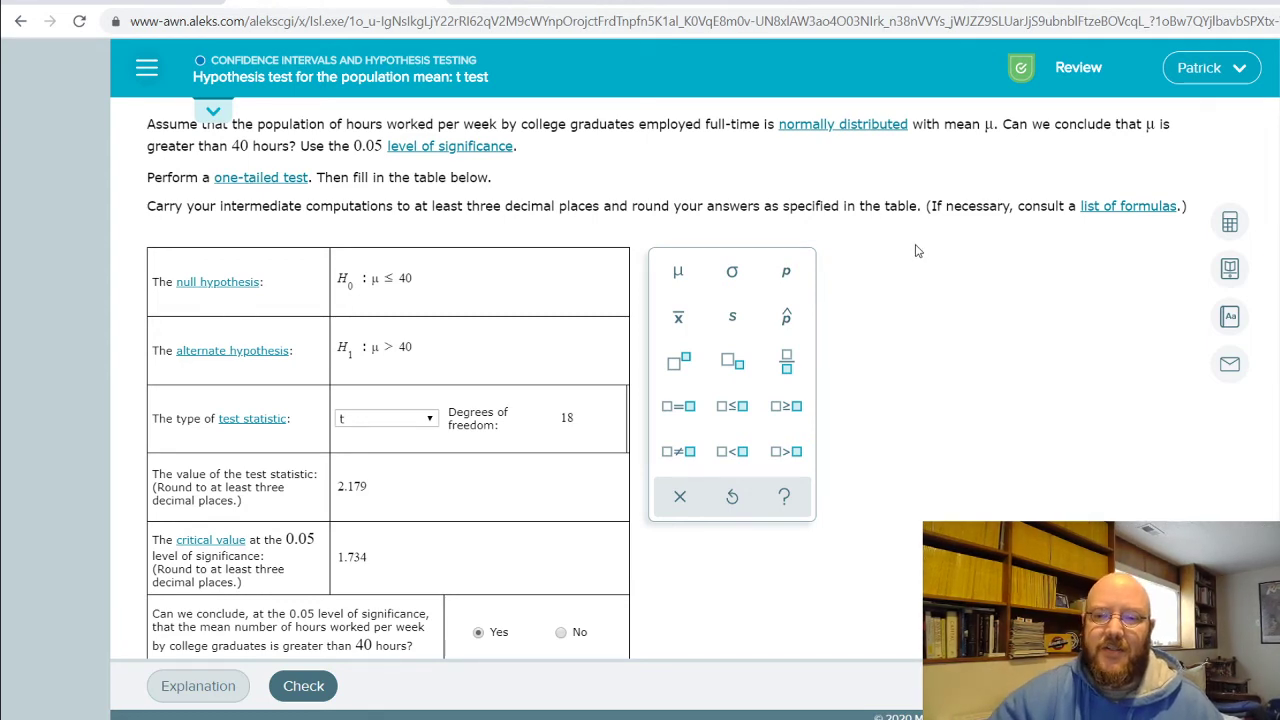
left_click(531, 4)
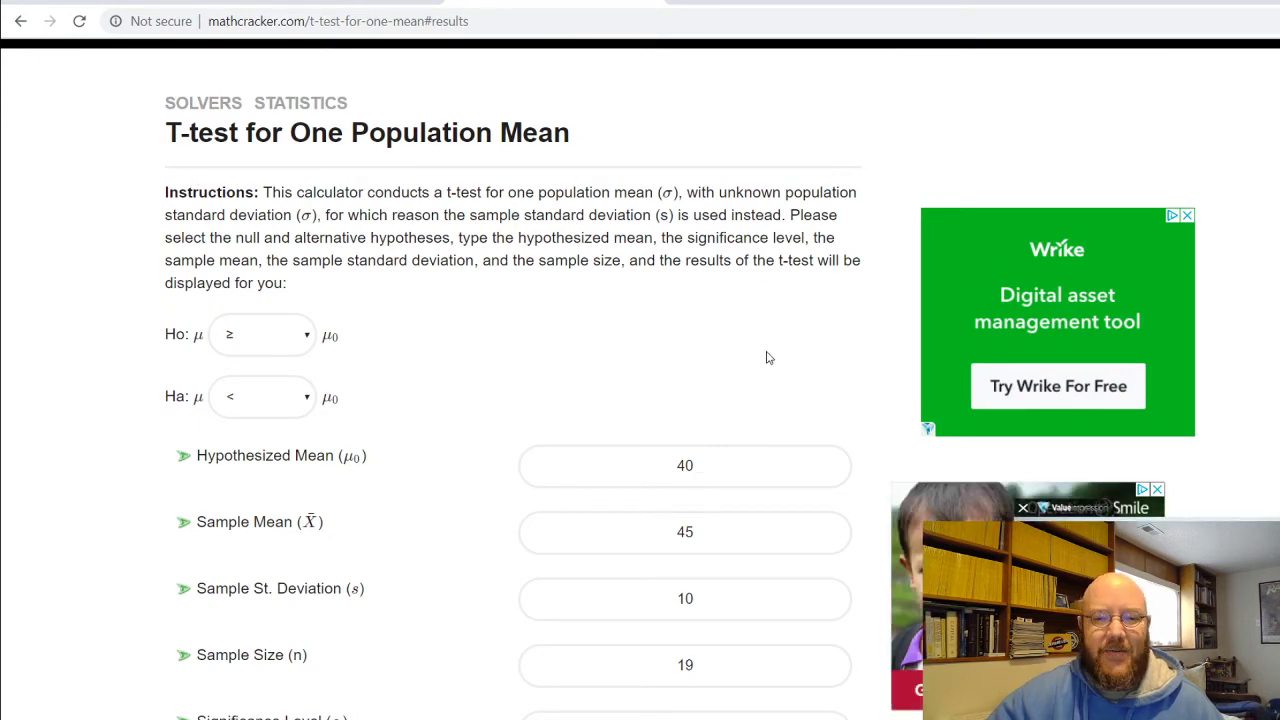
scroll(603, 320, "down", 3)
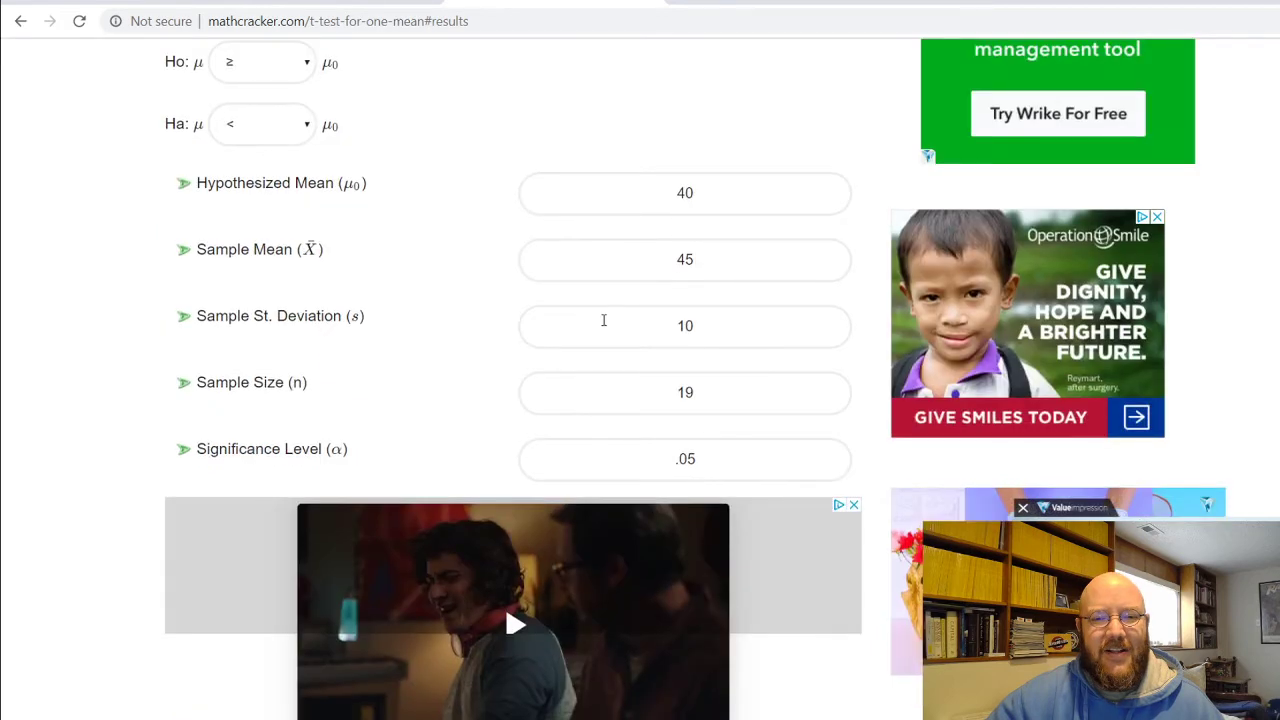
scroll(603, 320, "up", 2)
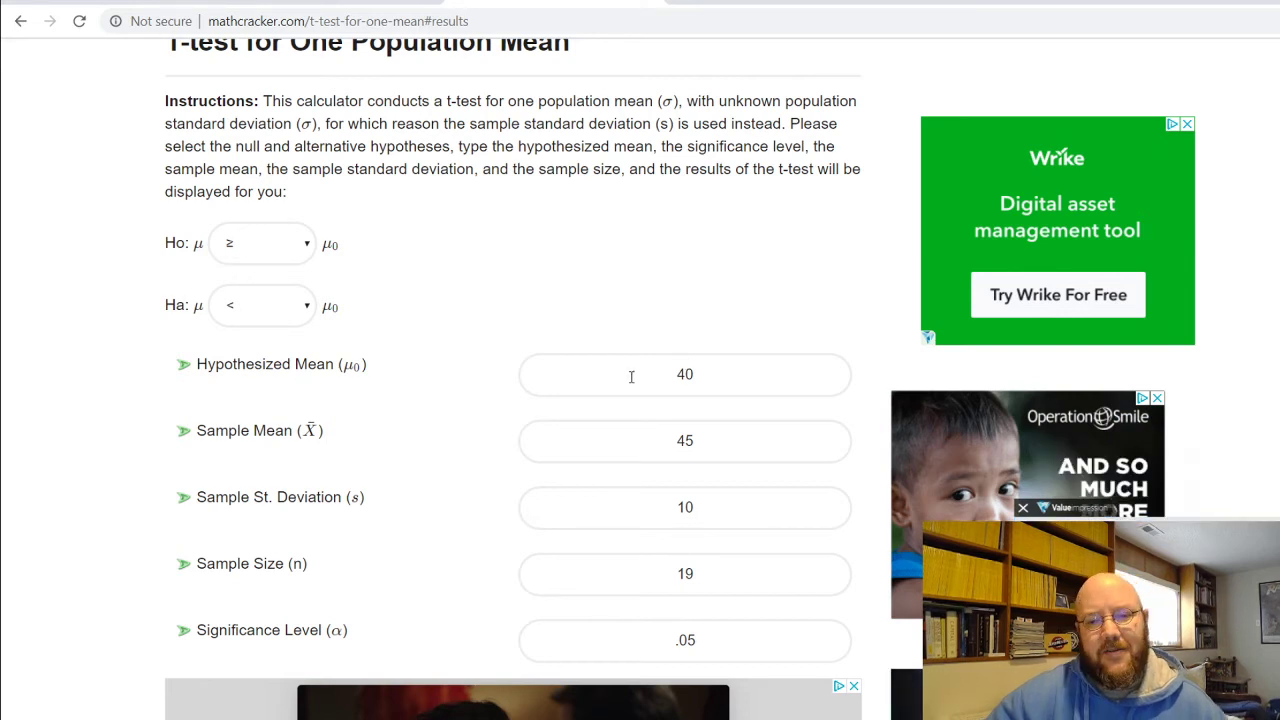
key("ctrl+Tab")
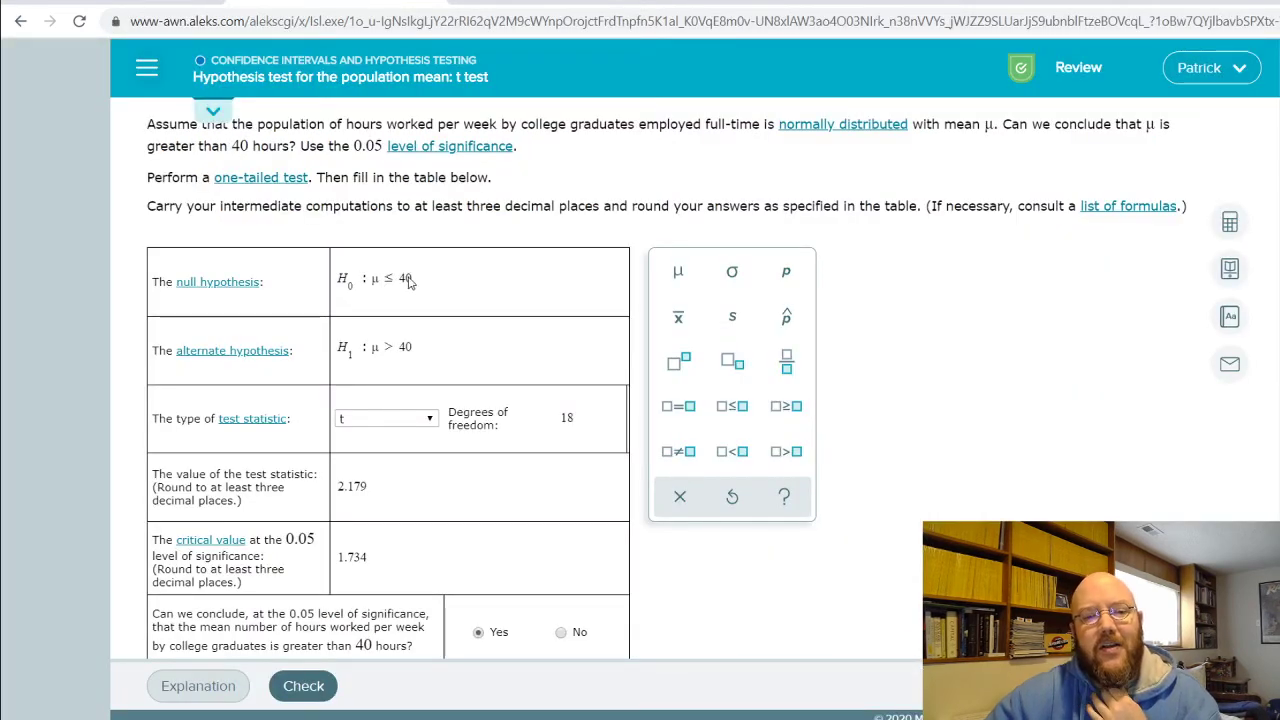
scroll(534, 331, "up", 1)
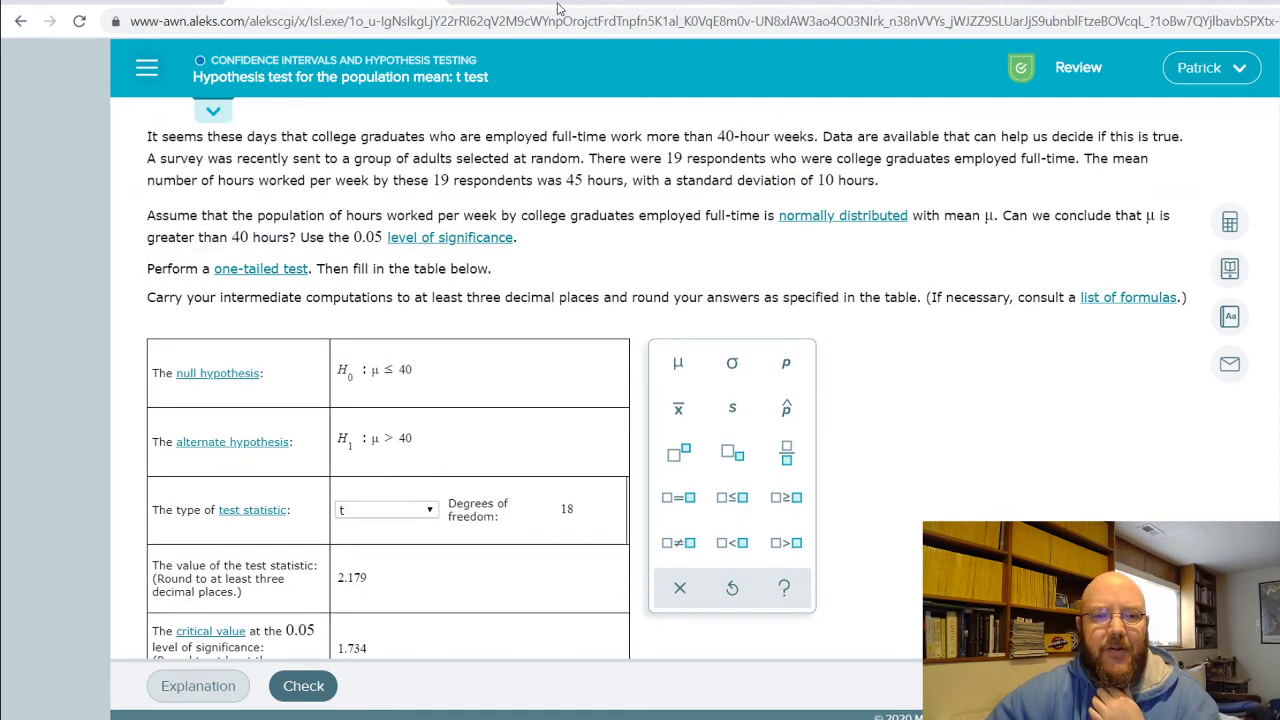
key("ctrl+Tab")
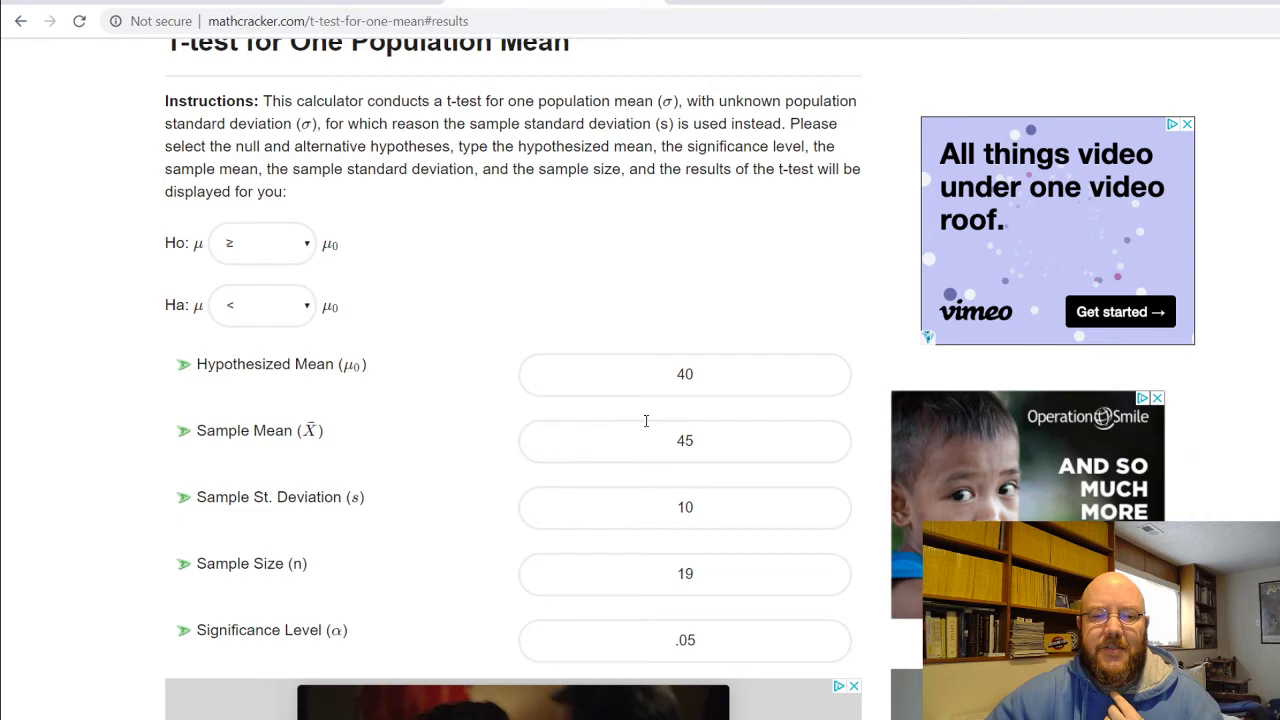
Step: Examine MathCracker's worked results and compare its test statistic and critical value with the answers entered in ALEKS
scroll(646, 421, "down", 8)
scroll(716, 452, "down", 2)
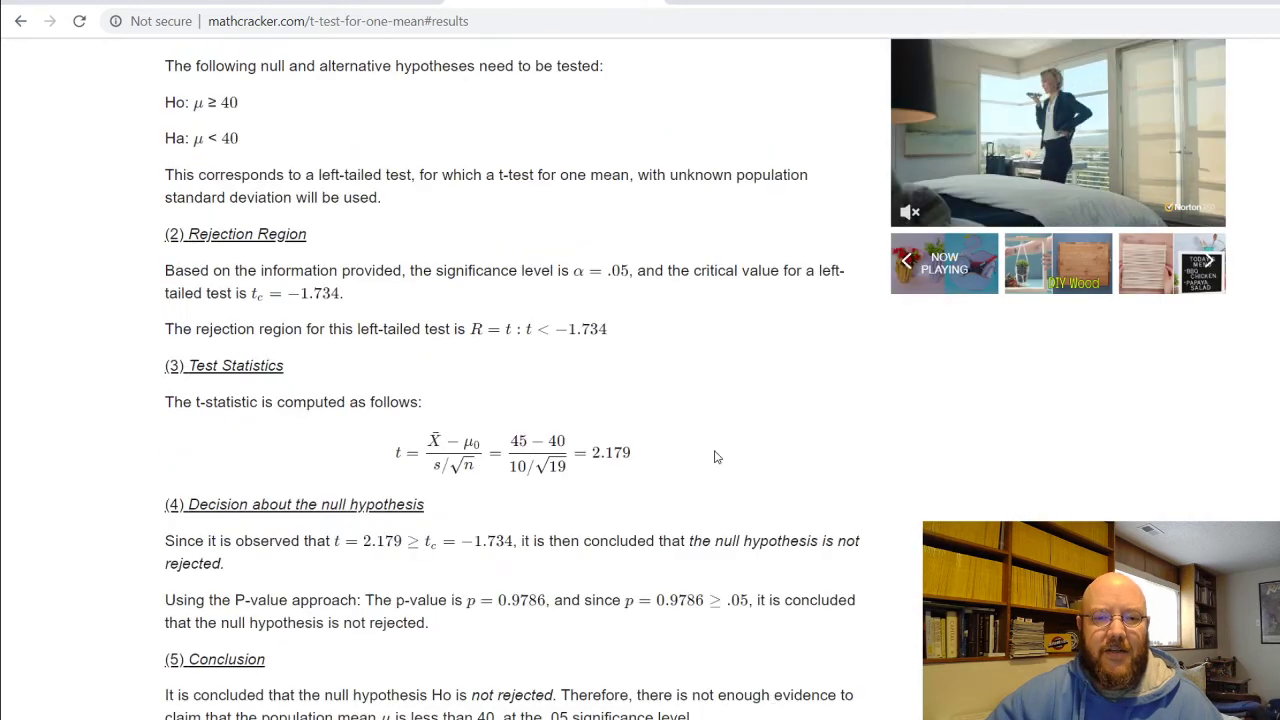
scroll(716, 452, "down", 1)
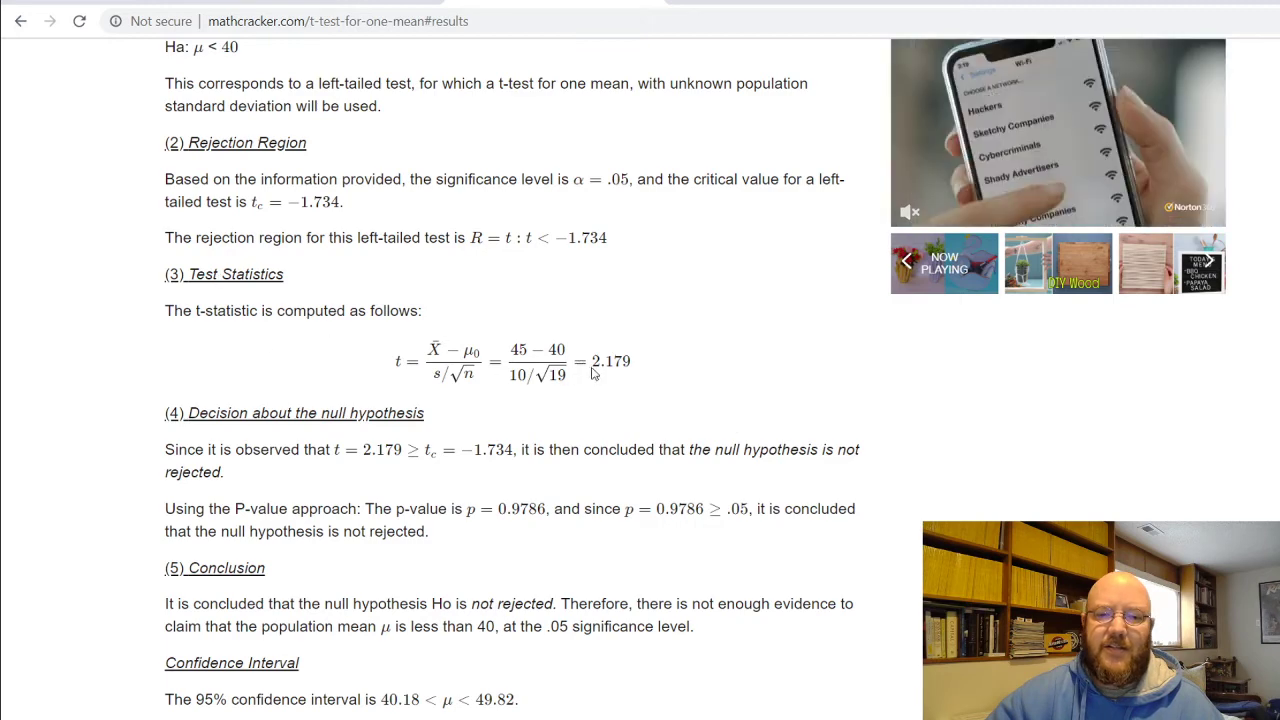
left_click(380, 0)
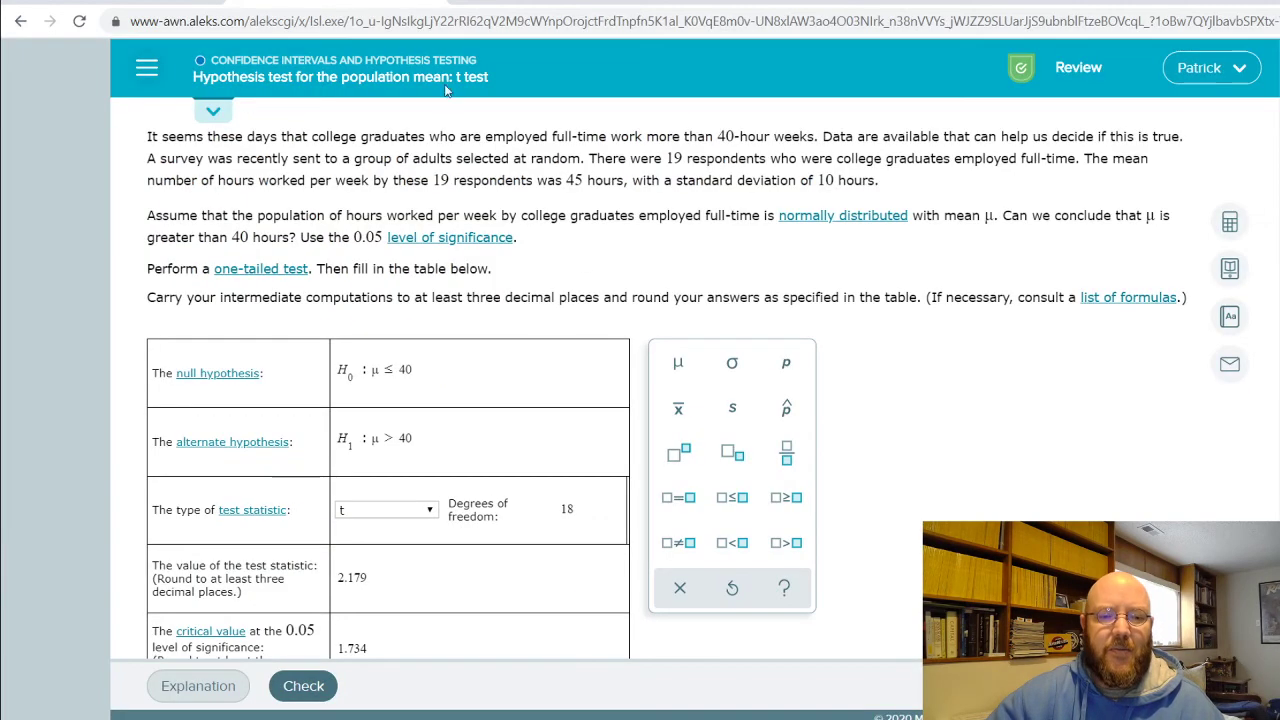
scroll(340, 497, "down", 1)
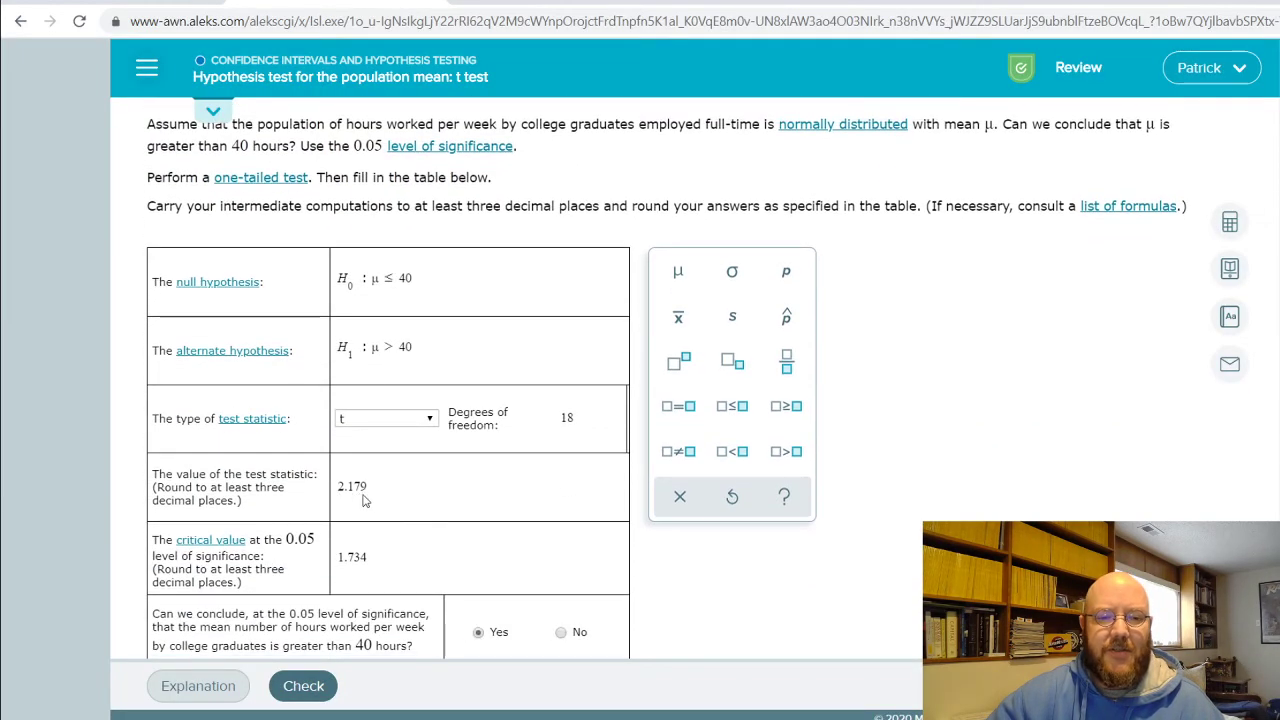
left_click(550, 2)
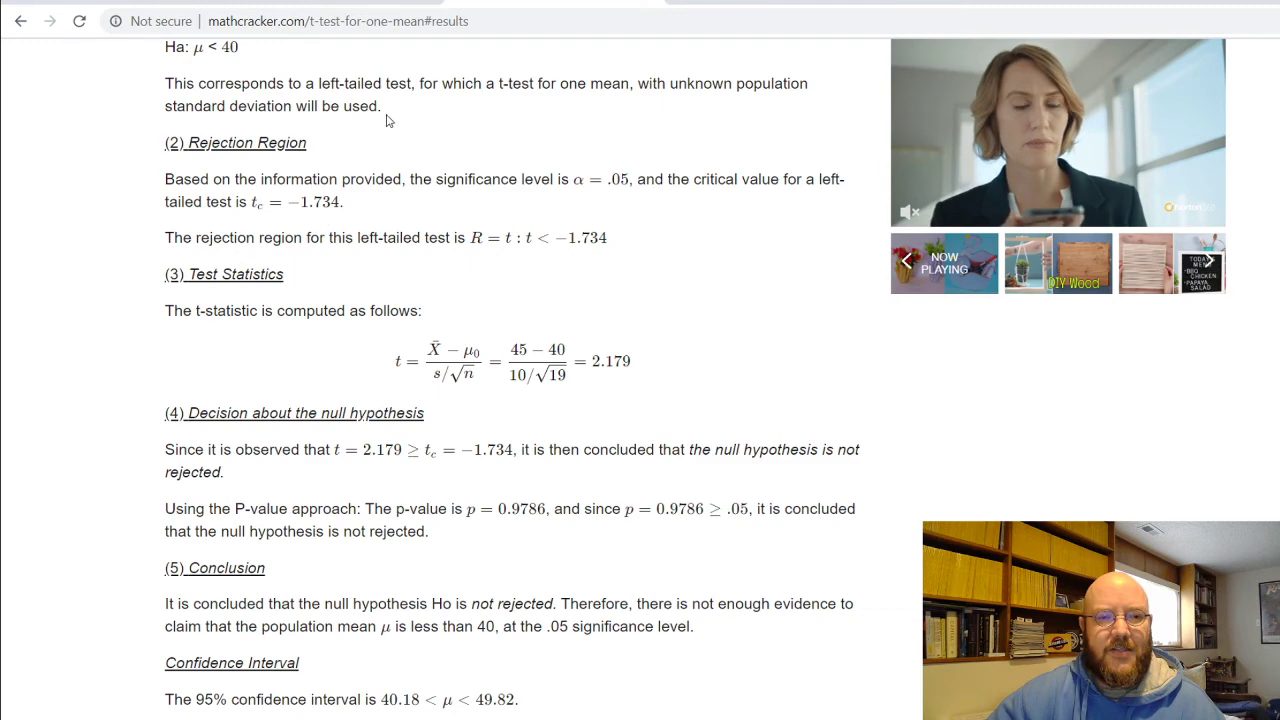
key("ctrl+Tab")
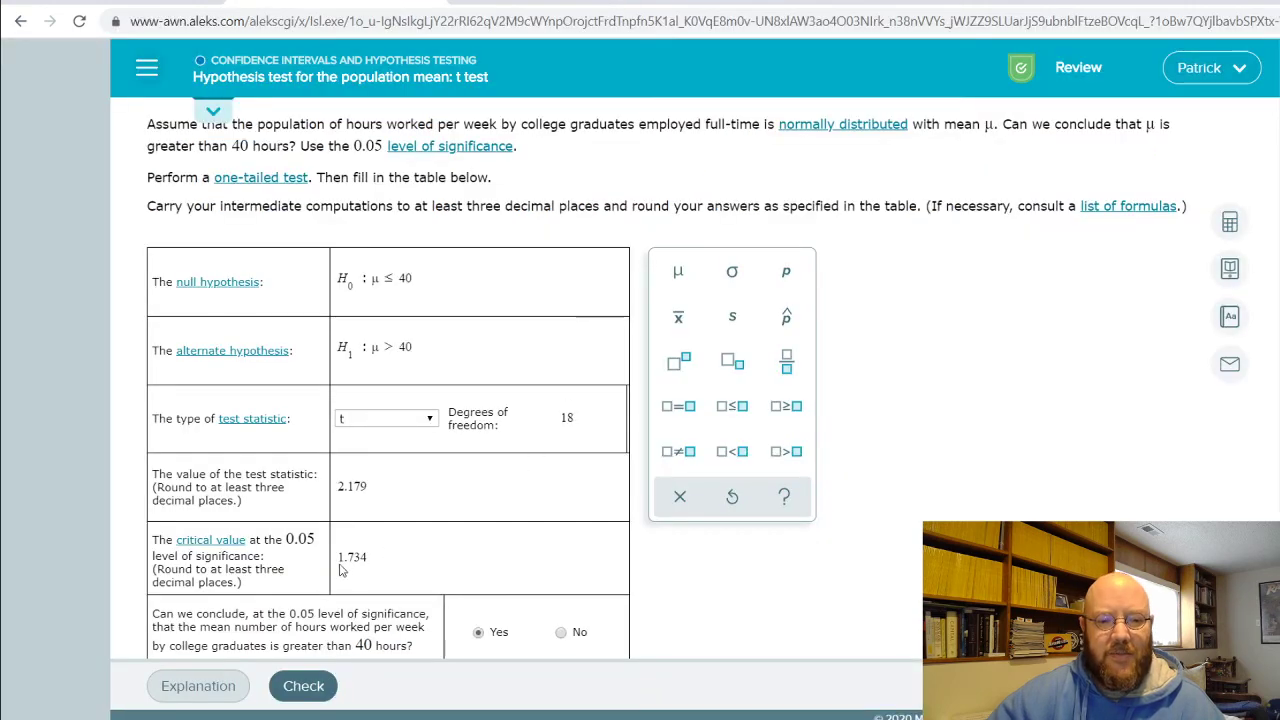
left_click(515, 2)
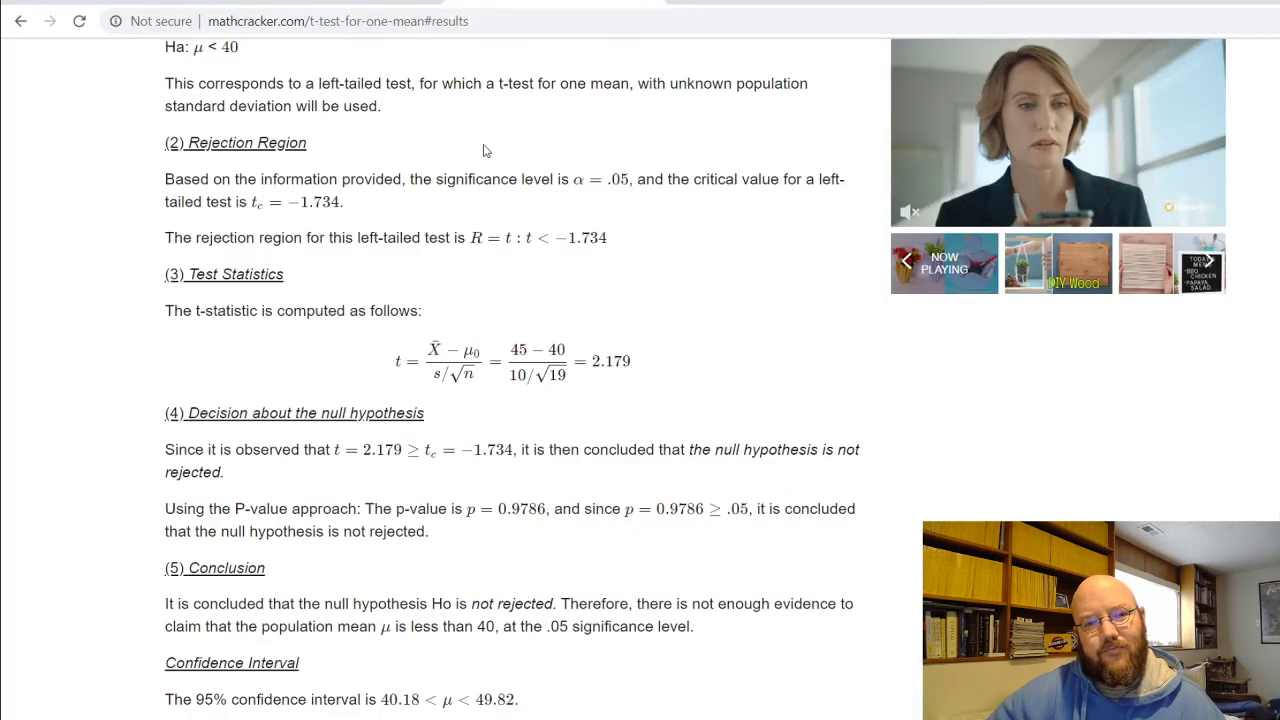
Step: Review how MathCracker's hypothesis settings determine the tail and rejection region in its worked solution
scroll(486, 149, "up", 5)
scroll(474, 168, "up", 5)
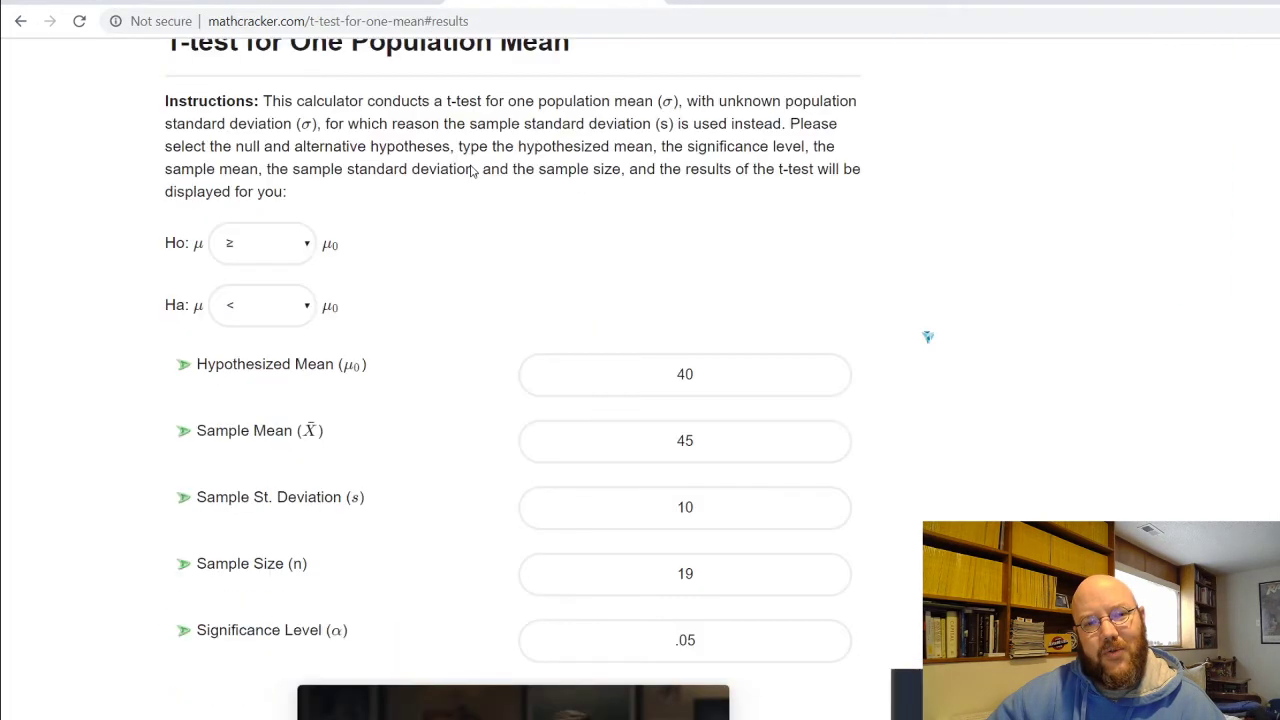
scroll(474, 170, "down", 5)
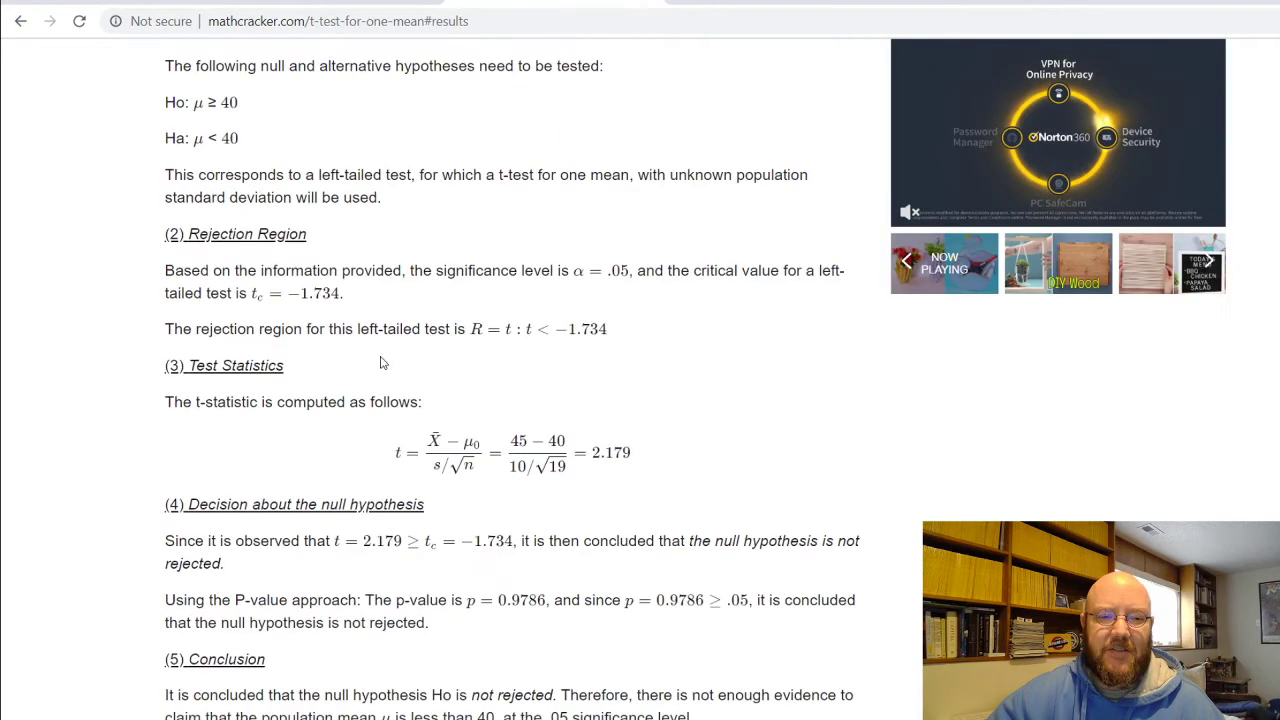
scroll(460, 366, "down", 2)
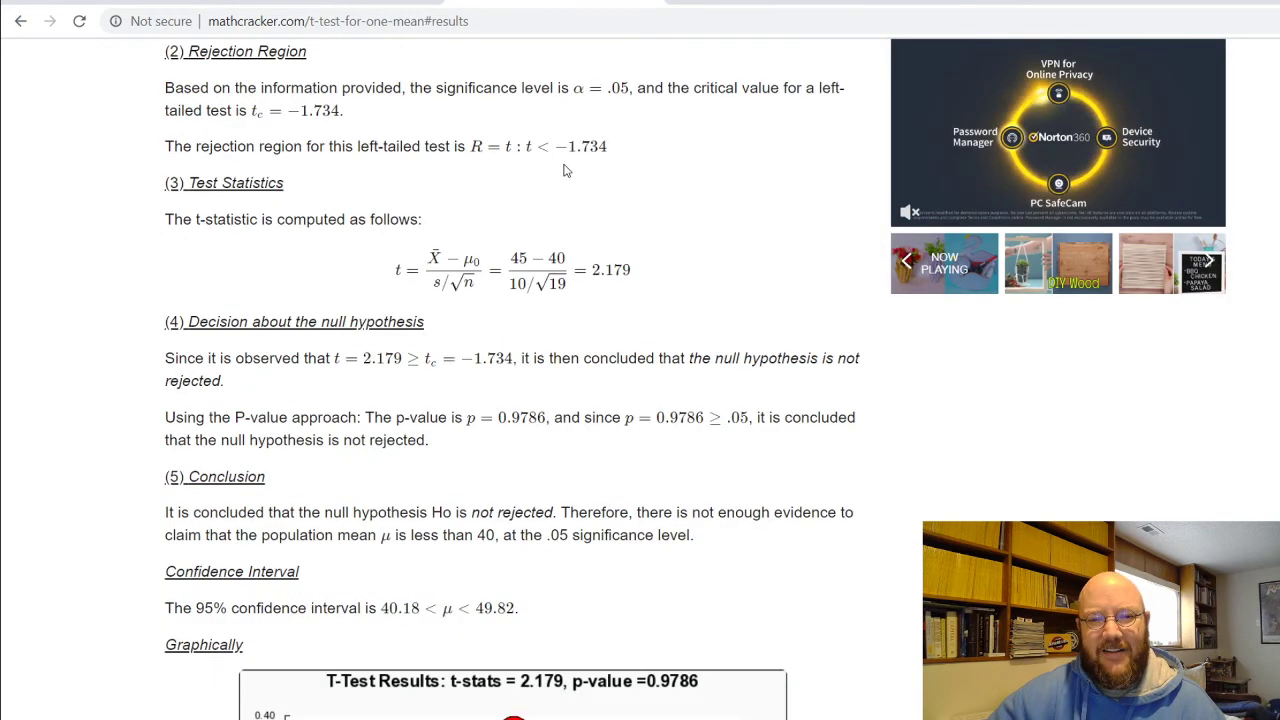
Step: Compare the ALEKS conclusion question with MathCracker's highlighted conclusion, and recheck the hypothesis settings behind it
left_click(358, 3)
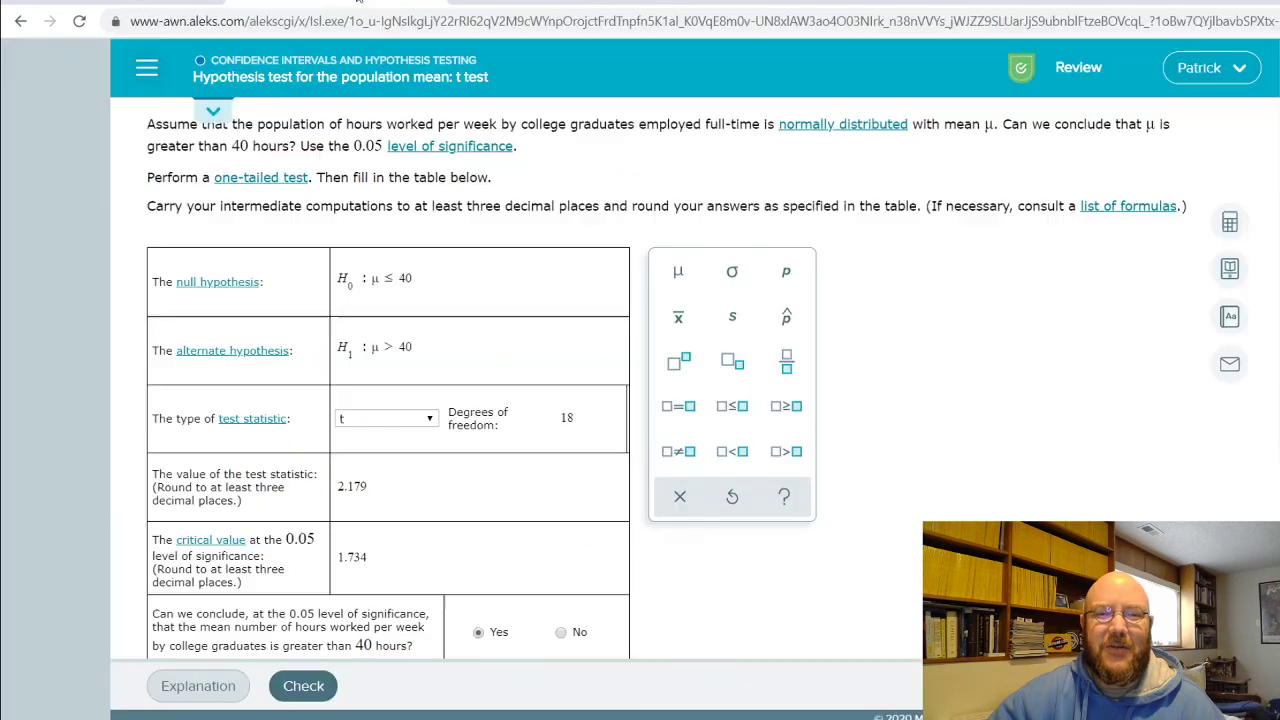
scroll(522, 510, "down", 1)
scroll(522, 510, "down", 1)
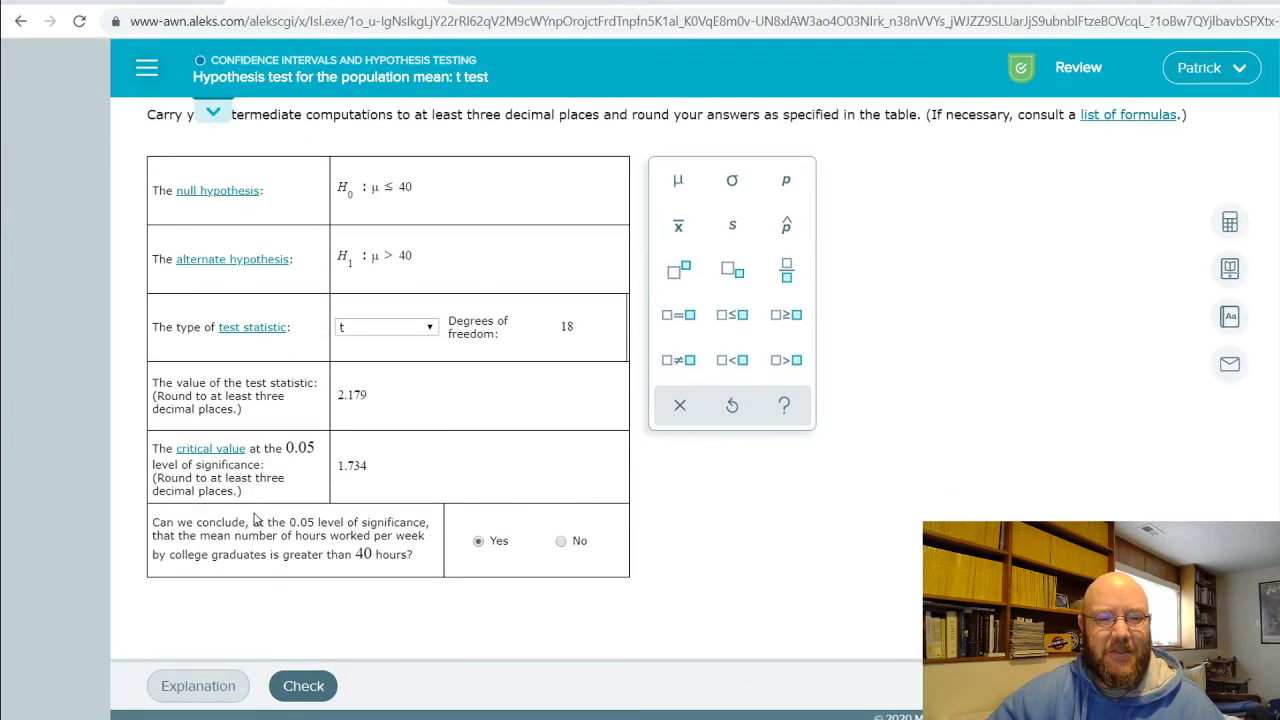
left_click(552, 4)
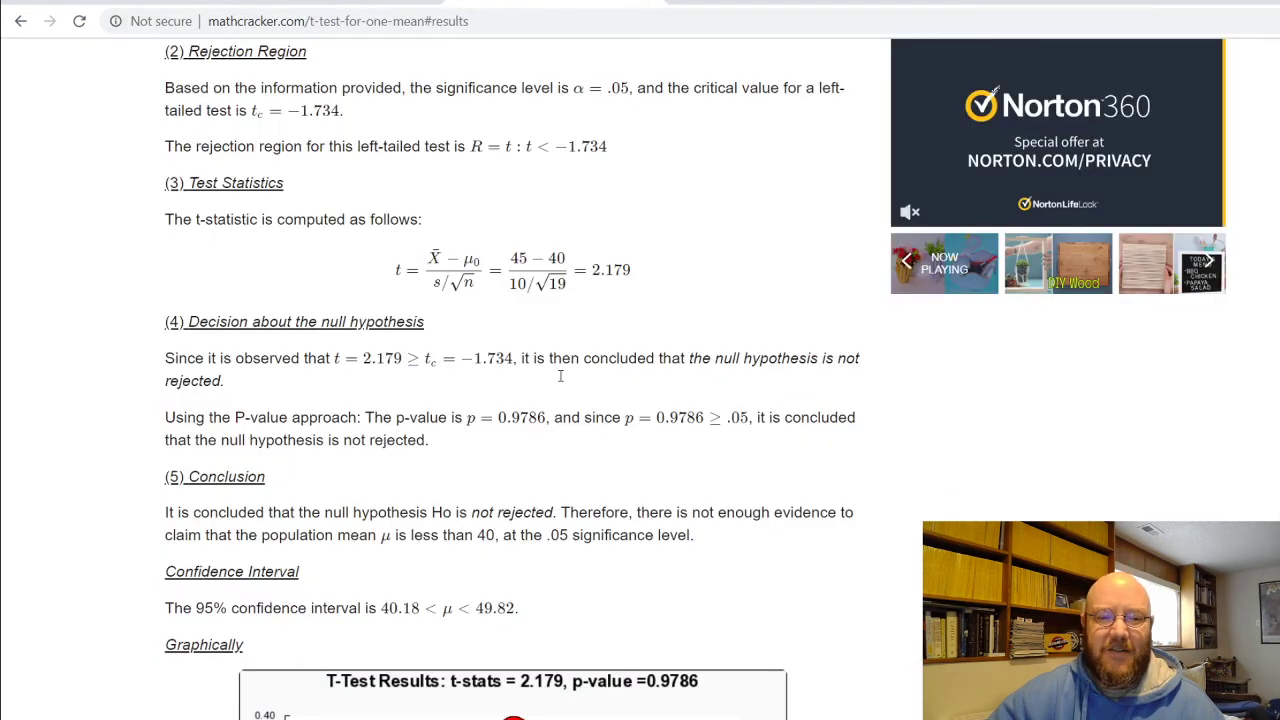
left_click_drag(453, 513, 628, 536)
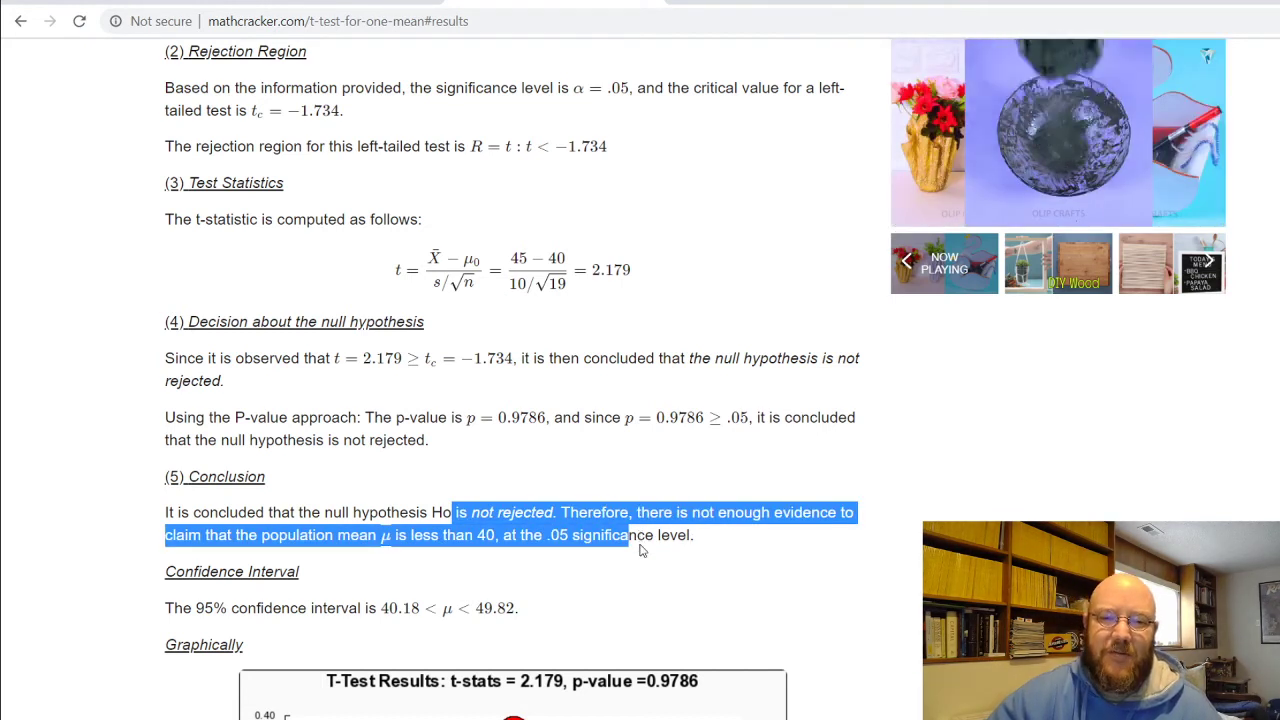
scroll(560, 511, "up", 5)
scroll(546, 512, "up", 10)
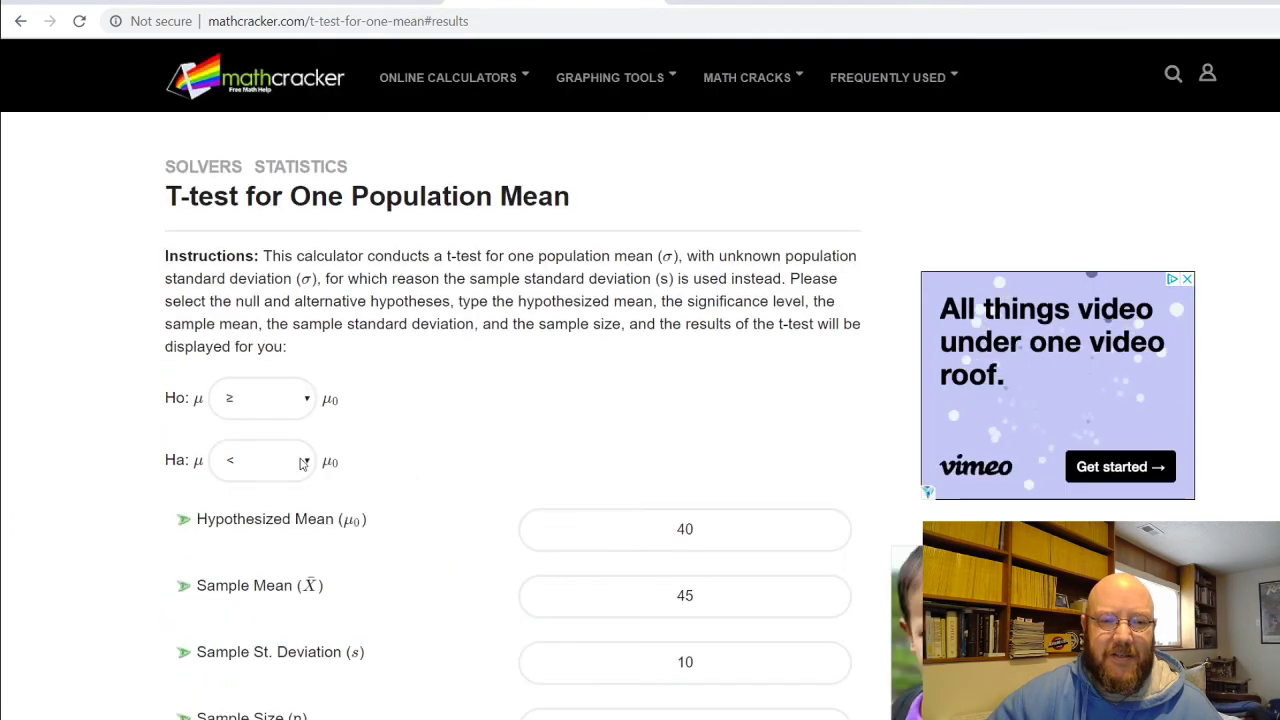